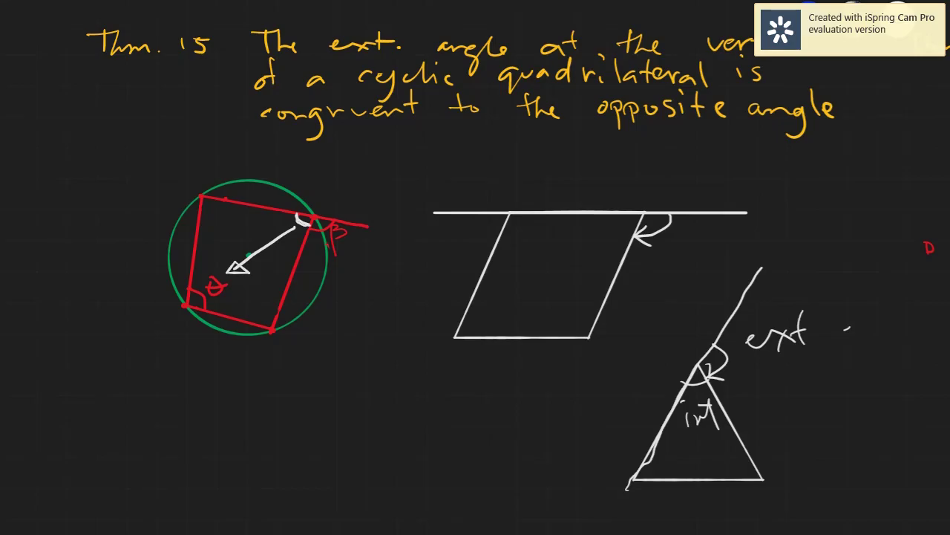
Switch to the GeoGebra construction of the cyclic quadrilateral
key("alt+Tab")
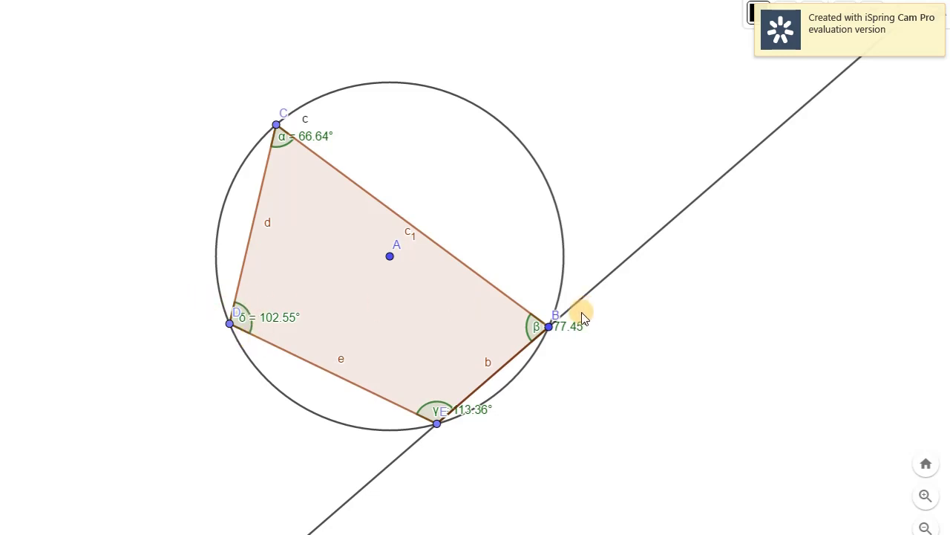
left_click(18, 1)
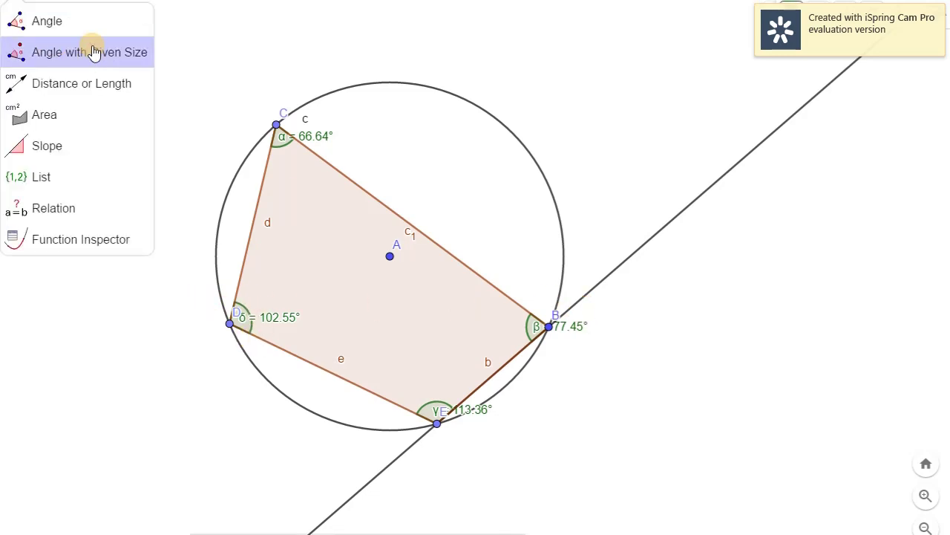
left_click(70, 24)
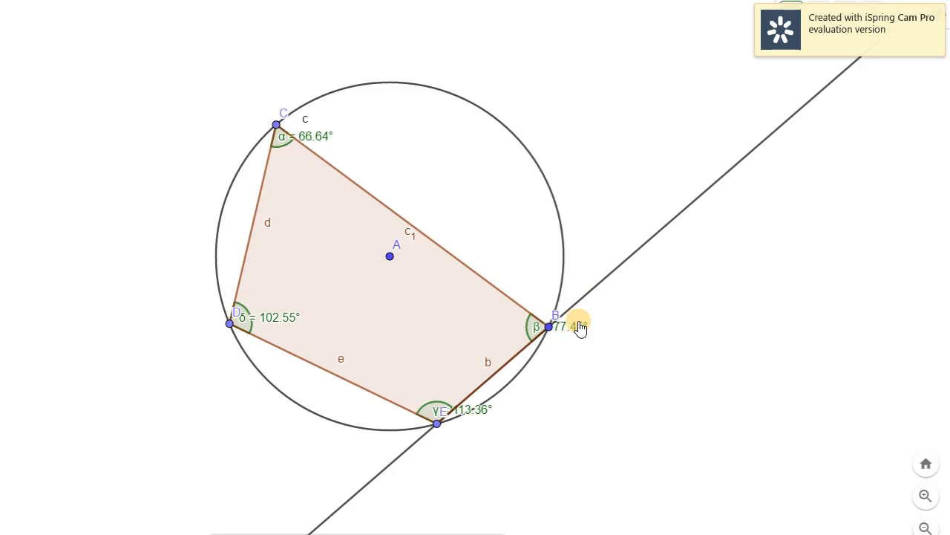
left_click(578, 301)
left_click(511, 305)
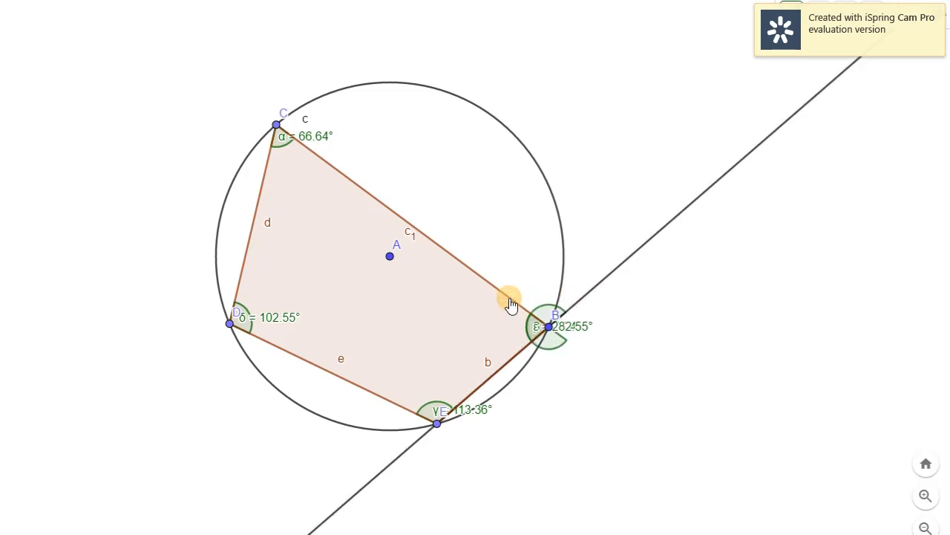
key("ctrl+z")
left_click(511, 305)
left_click(621, 227)
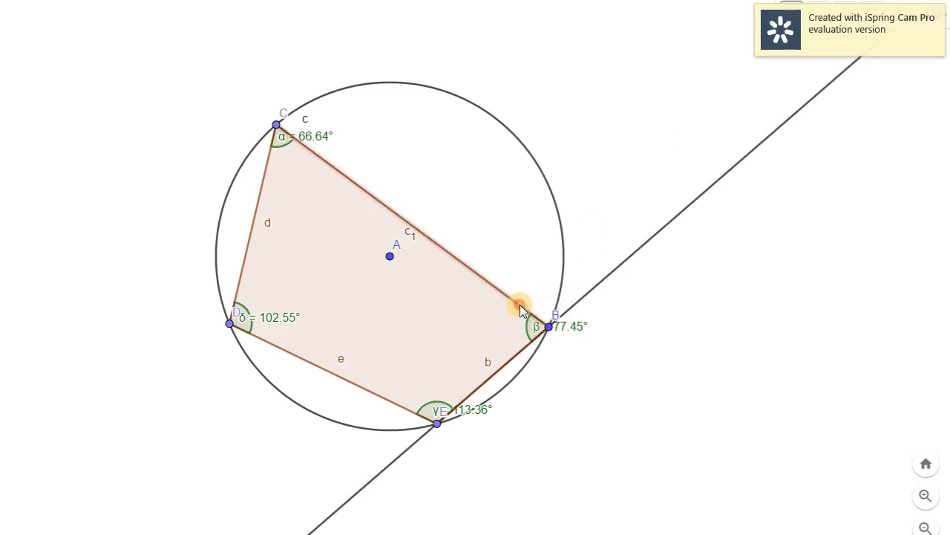
left_click(585, 301)
key("ctrl+z")
Draw a segment from vertex B to a new point on line EB, outside the circle beyond B
left_click(85, 95)
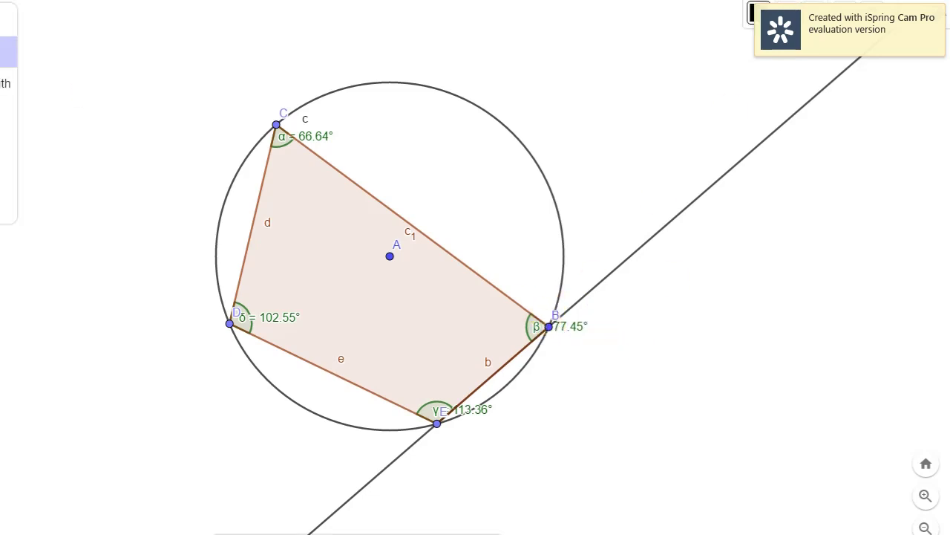
left_click(550, 327)
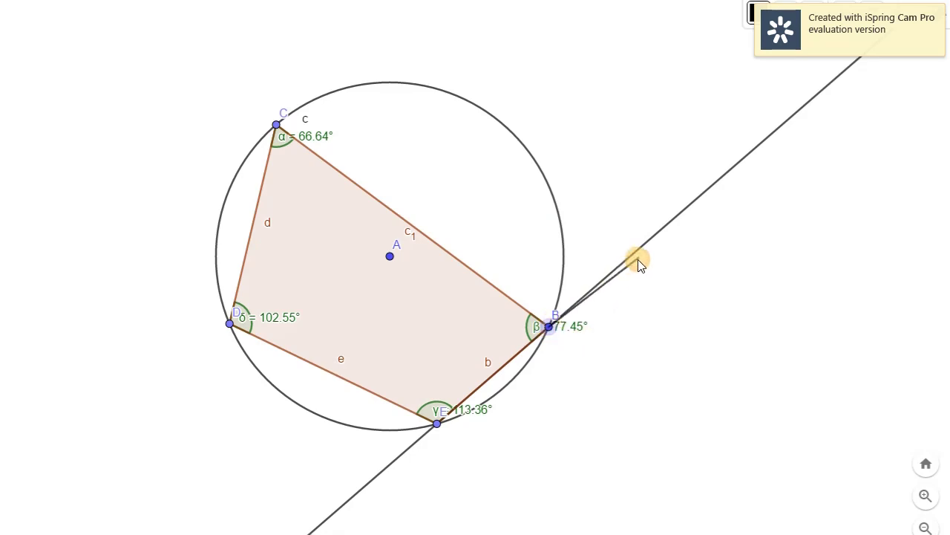
left_click(654, 235)
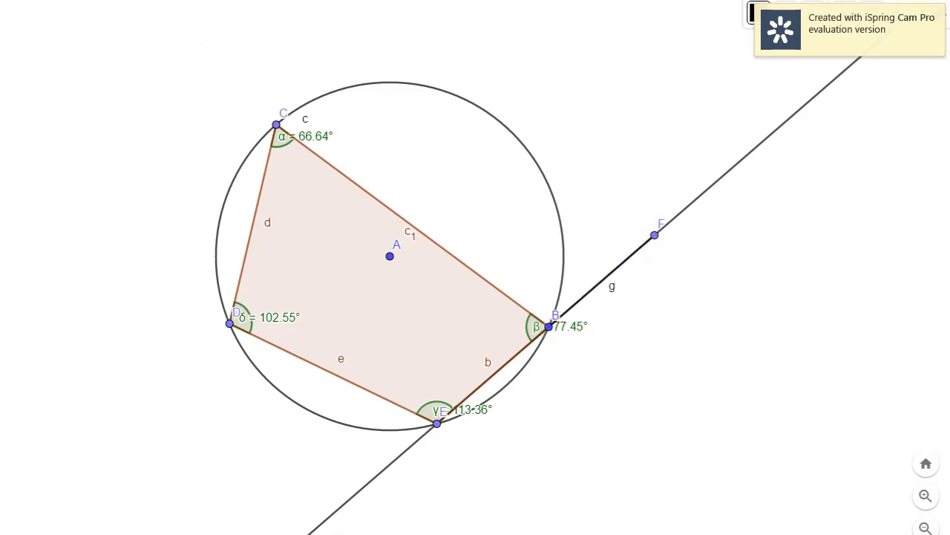
left_click(27, 2)
left_click(40, 17)
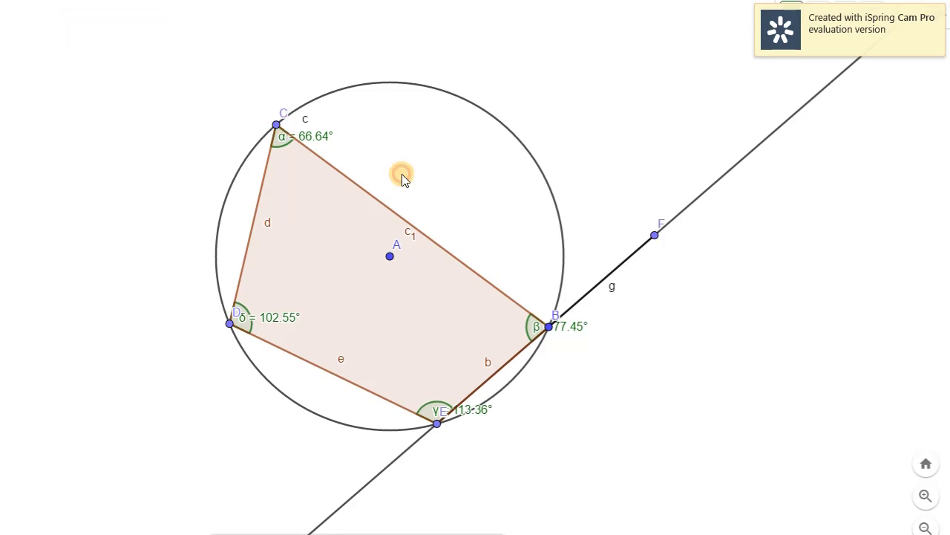
left_click(505, 298)
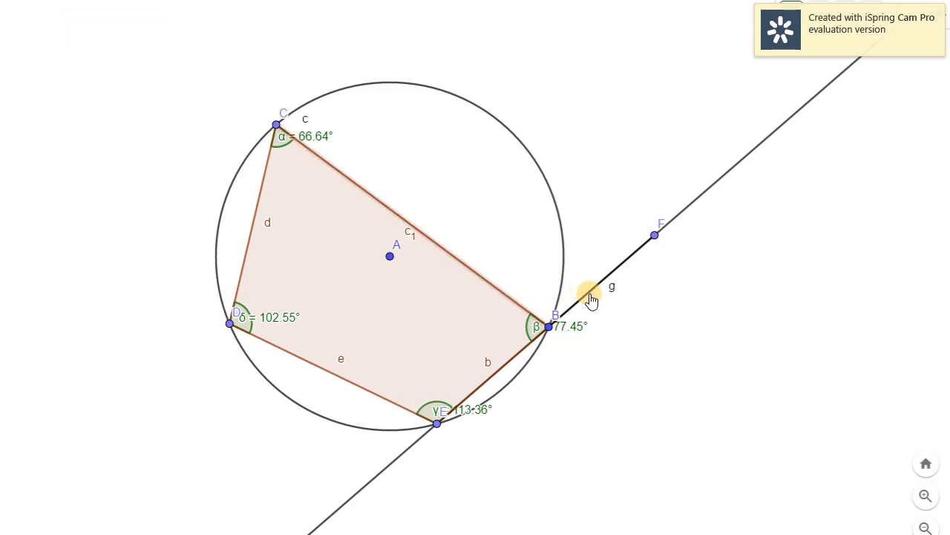
left_click(591, 294)
key("ctrl+z")
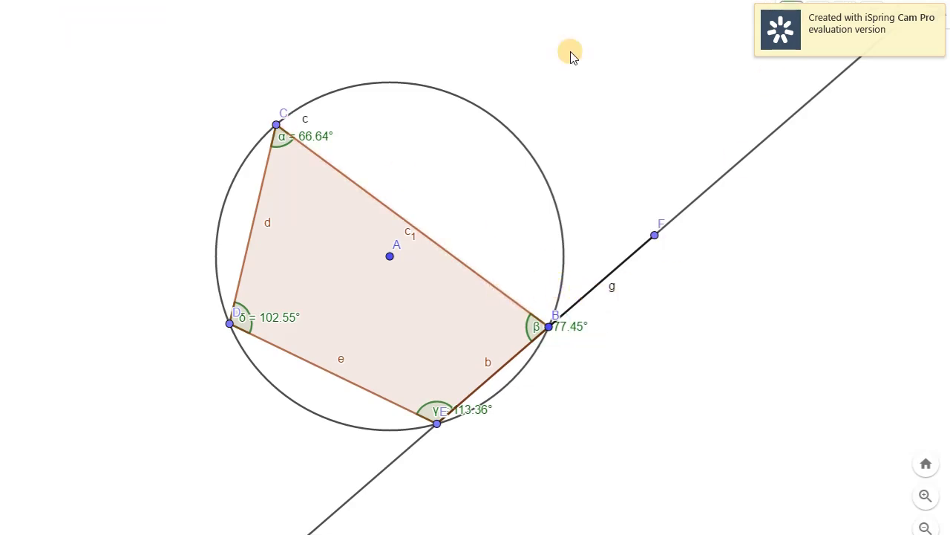
Hide the line through E and B, leaving only the segment that extends the side past B
left_click(4, 1)
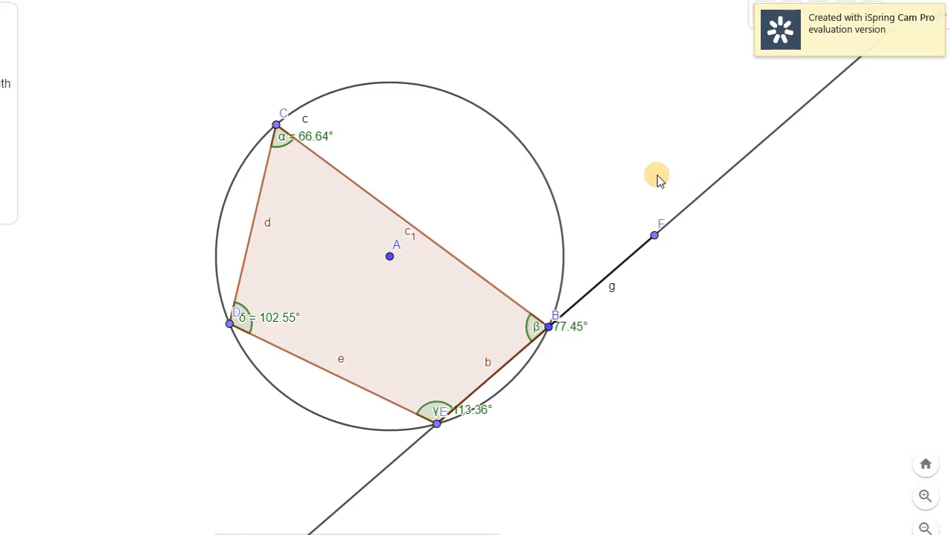
right_click(702, 203)
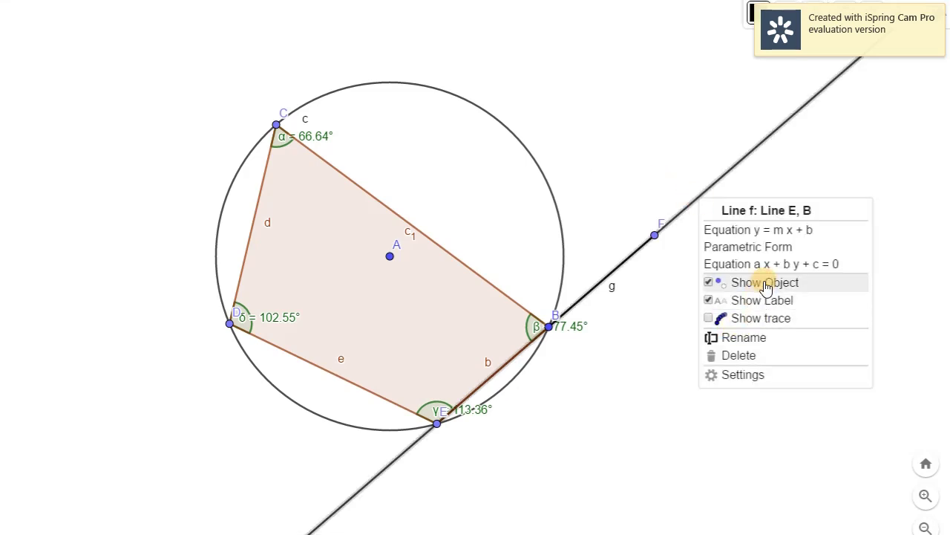
left_click(767, 285)
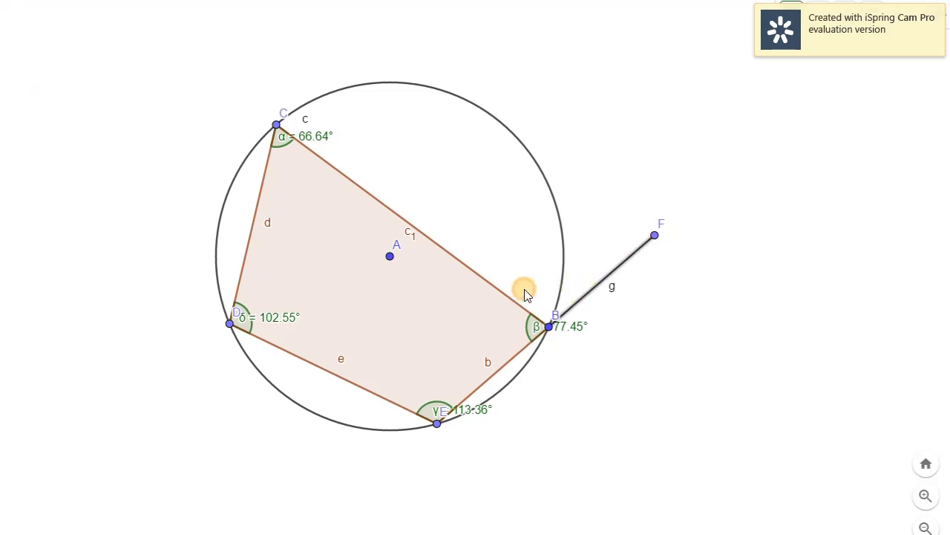
Measure the exterior angle at B between side BC and segment BF, and move the ε and δ labels clear of the vertices
left_click(498, 291)
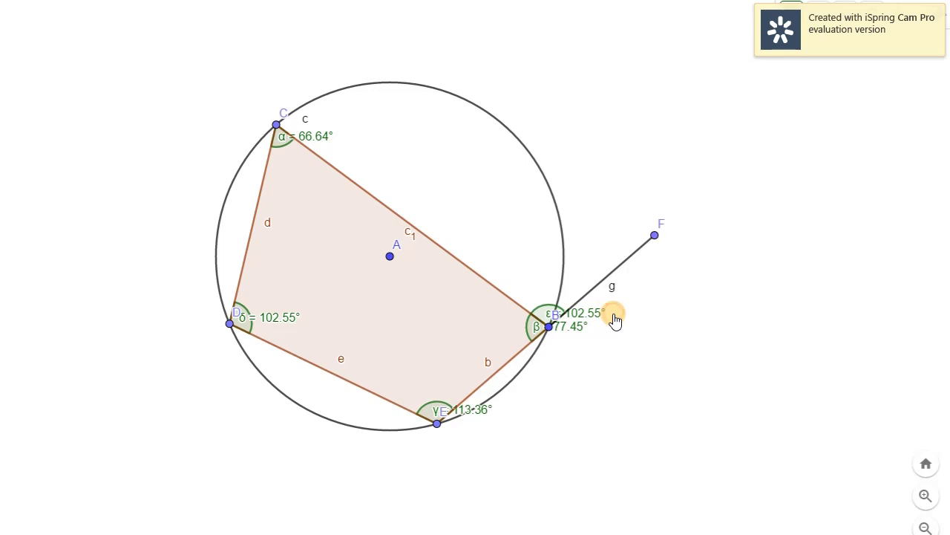
left_click_drag(579, 317, 600, 318)
left_click_drag(272, 320, 291, 304)
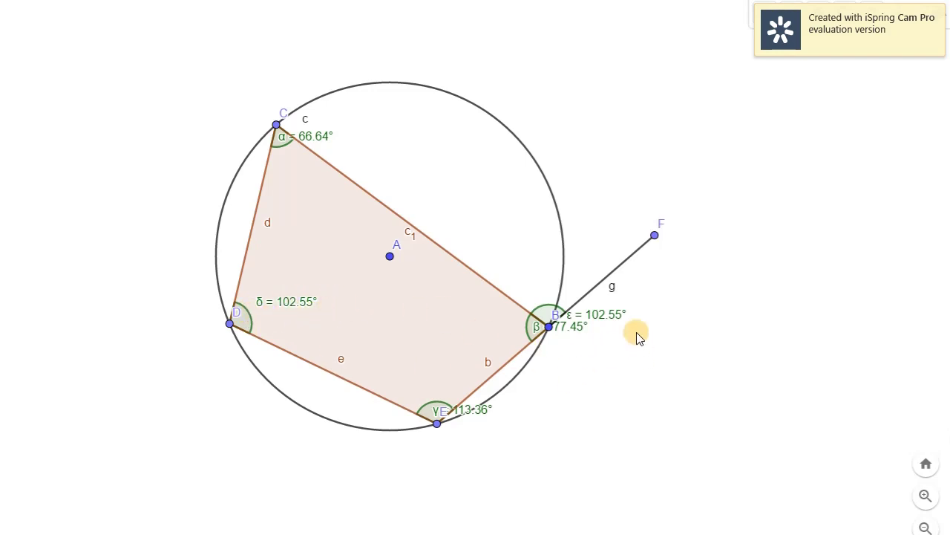
left_click_drag(619, 321, 645, 314)
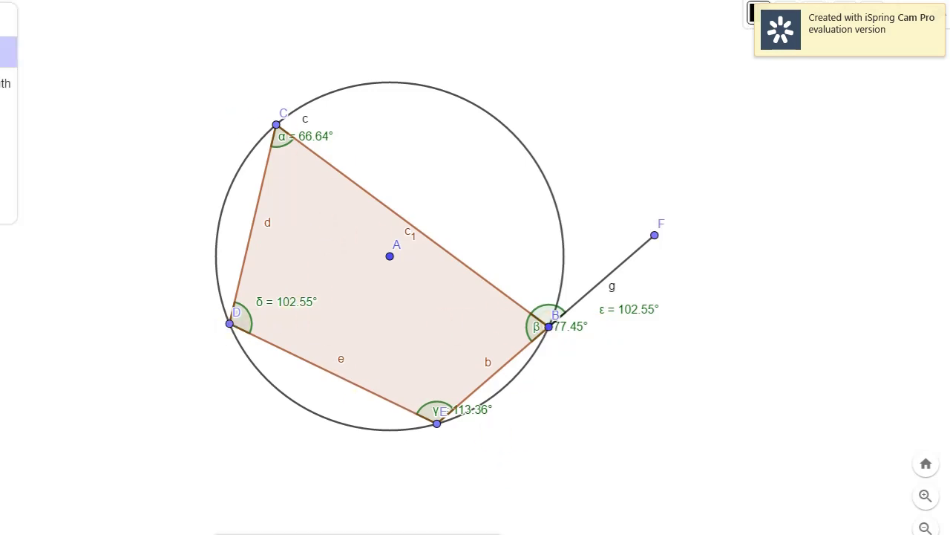
Extend side BE past E with a segment to a new point on a line through B and E, and hide that line
left_click(547, 327)
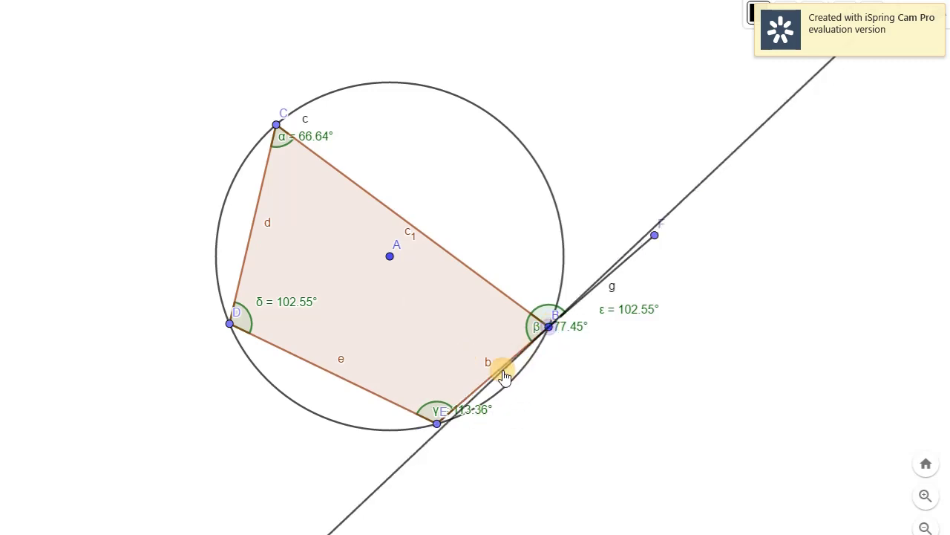
left_click(436, 424)
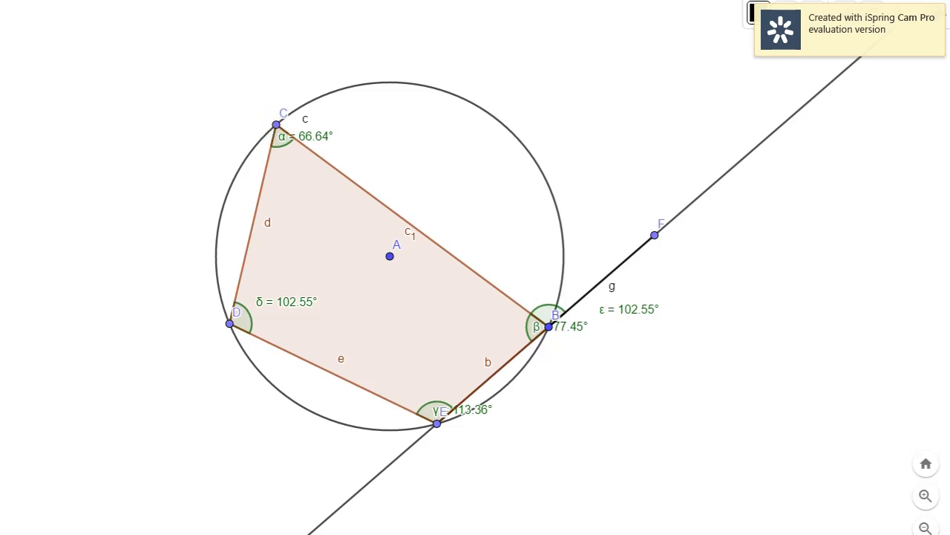
left_click(436, 423)
left_click(342, 505)
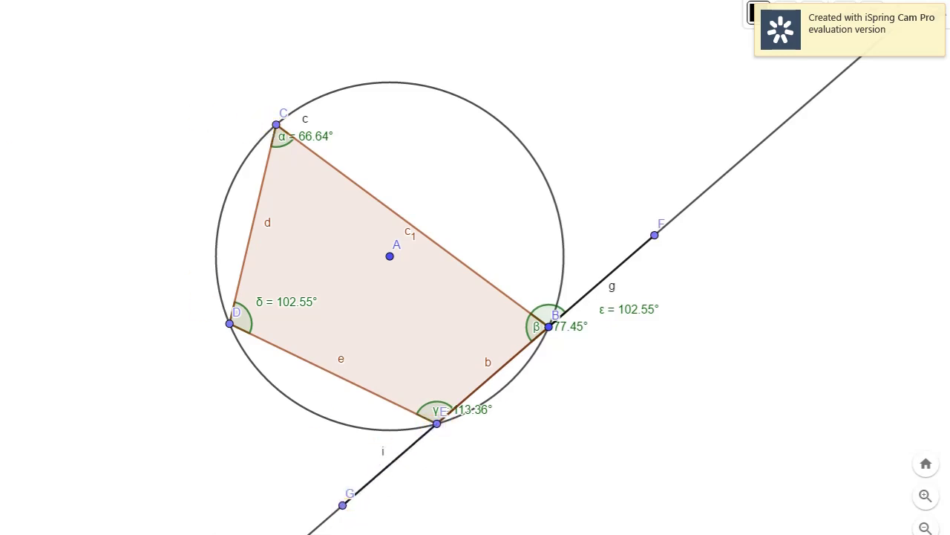
right_click(737, 165)
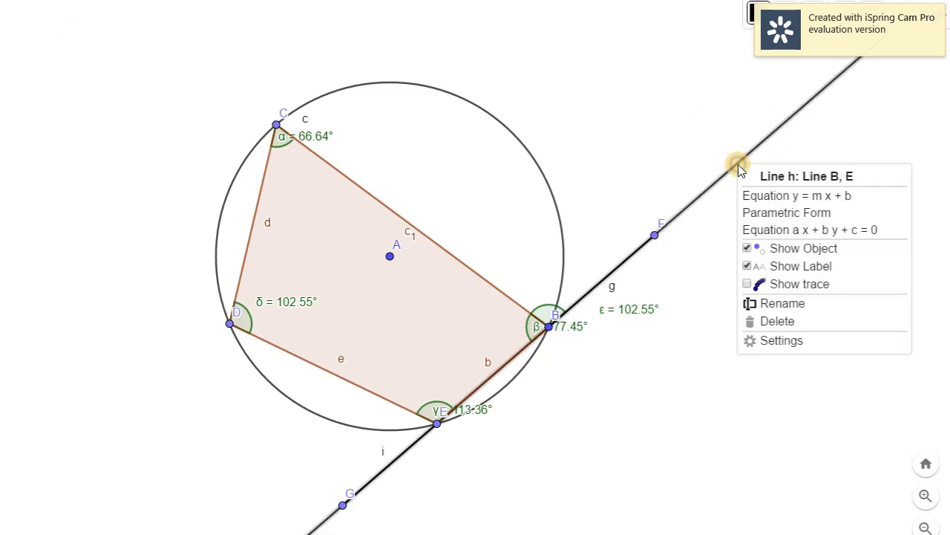
left_click(768, 256)
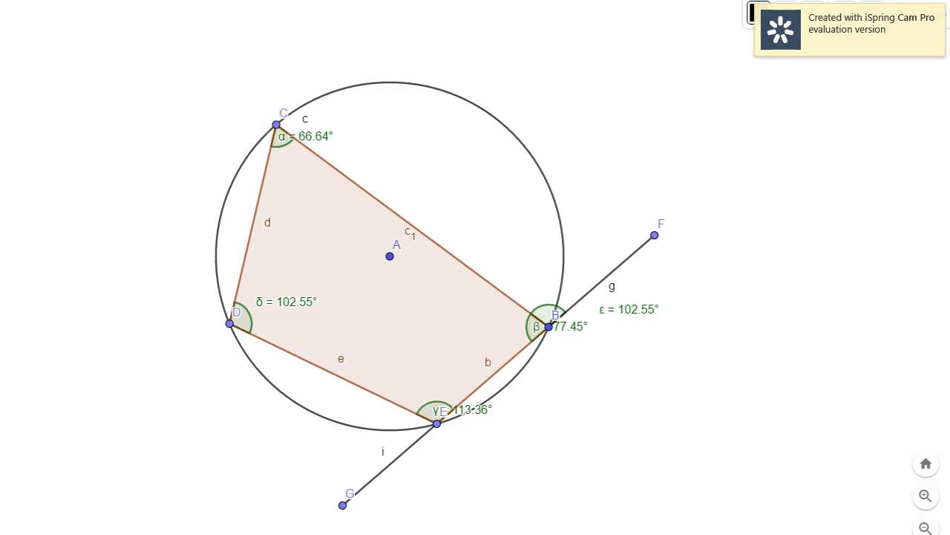
Measure the exterior angle at E between side DE and segment EG, and move its label and the α label into clear space
left_click(32, 26)
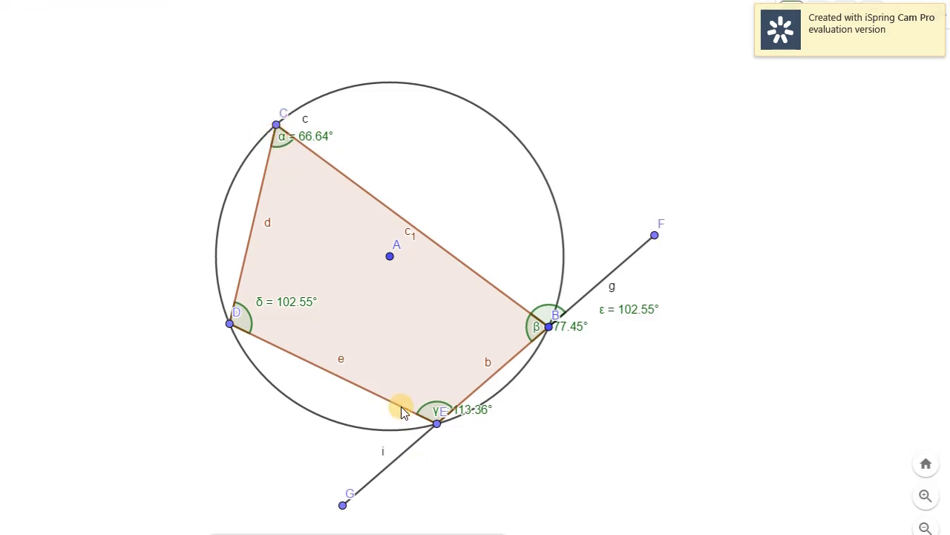
left_click(387, 406)
left_click(380, 479)
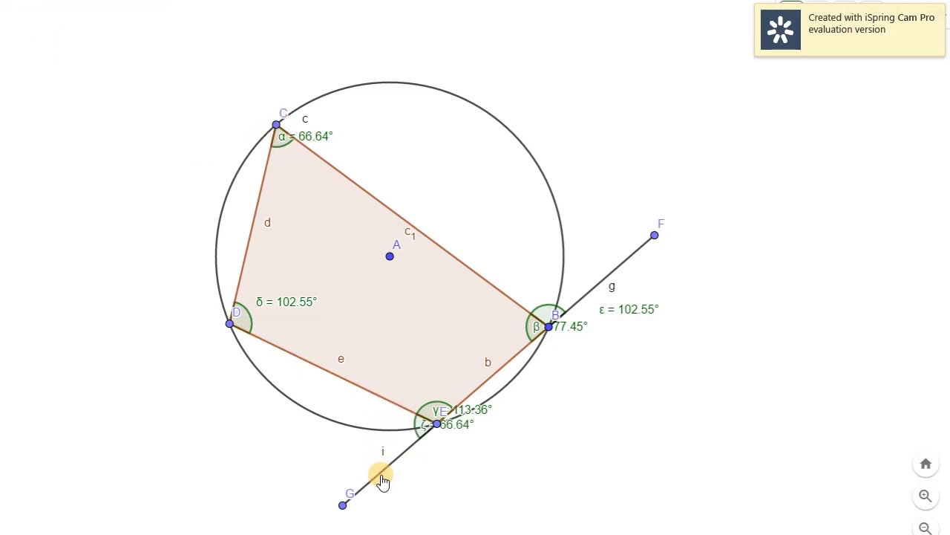
left_click_drag(463, 431, 441, 471)
left_click_drag(318, 143, 360, 143)
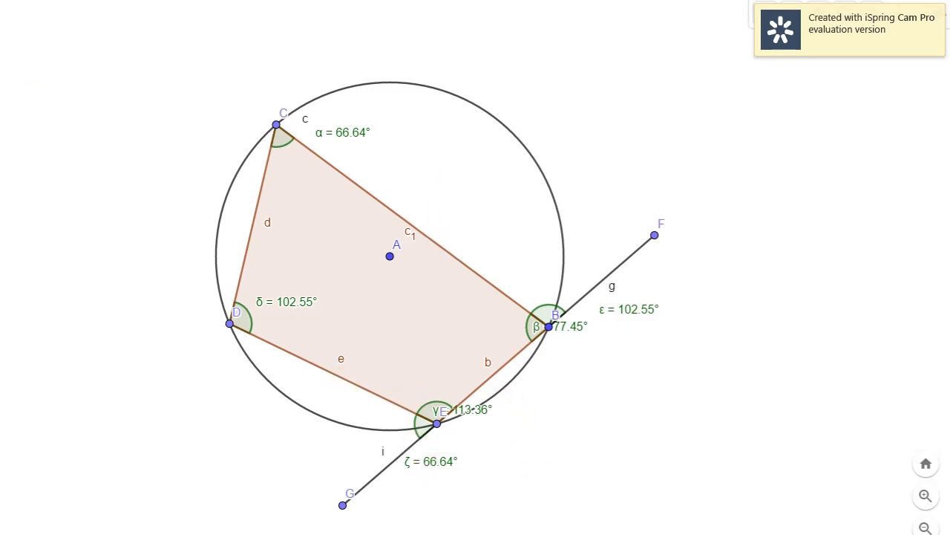
Move vertex C along the circle to just left of its topmost point and vertex D up the circle's left side
left_click_drag(276, 124, 363, 120)
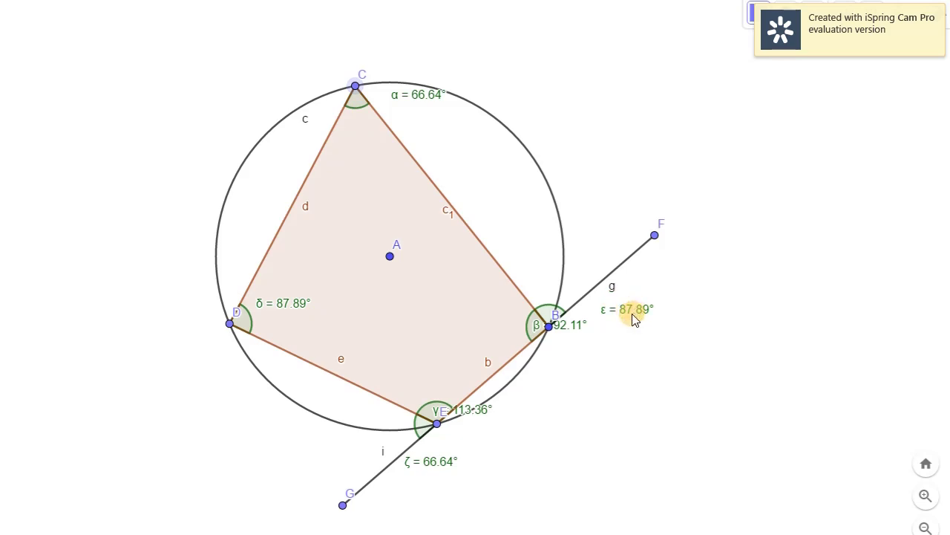
left_click_drag(230, 323, 217, 229)
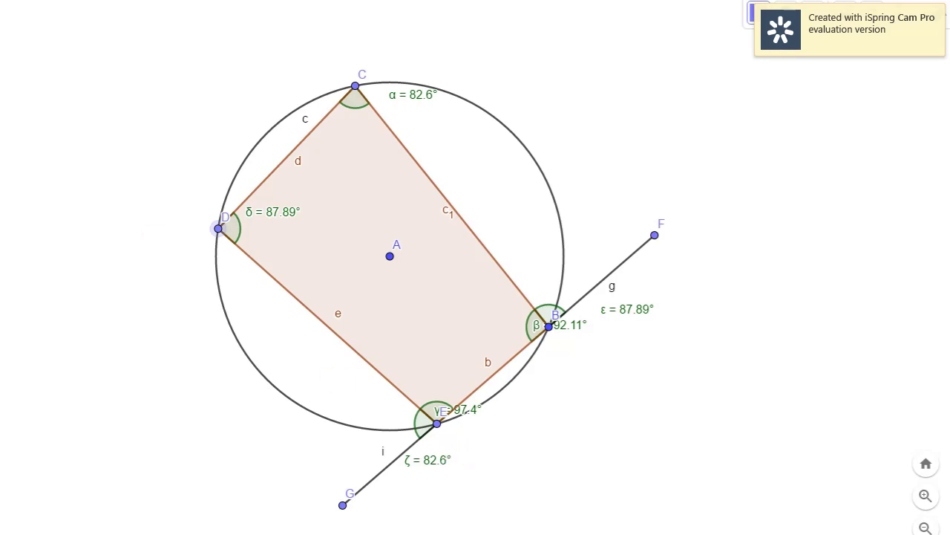
Extend side ED past D with a segment to a new point on a line through E and D, and hide that line
left_click(137, 206)
left_click(437, 422)
left_click(217, 229)
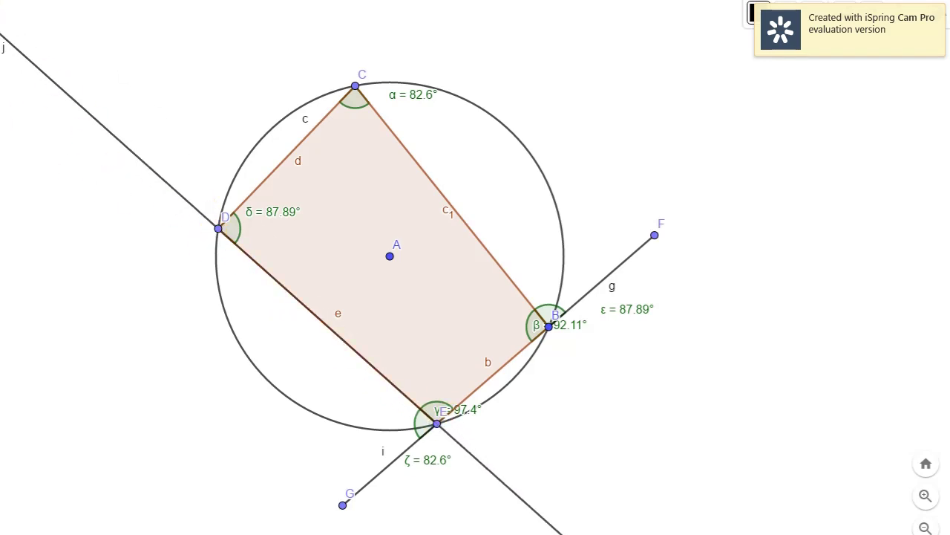
left_click(218, 228)
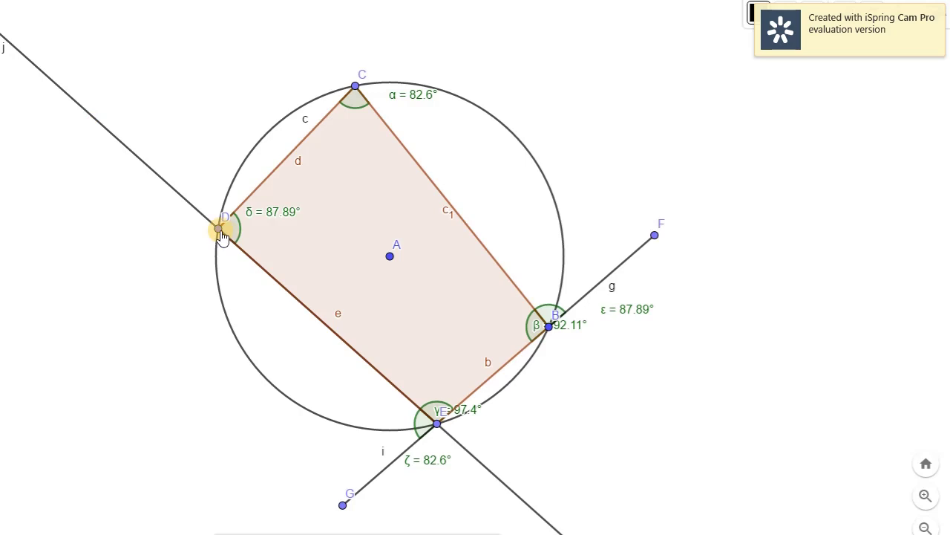
left_click(126, 146)
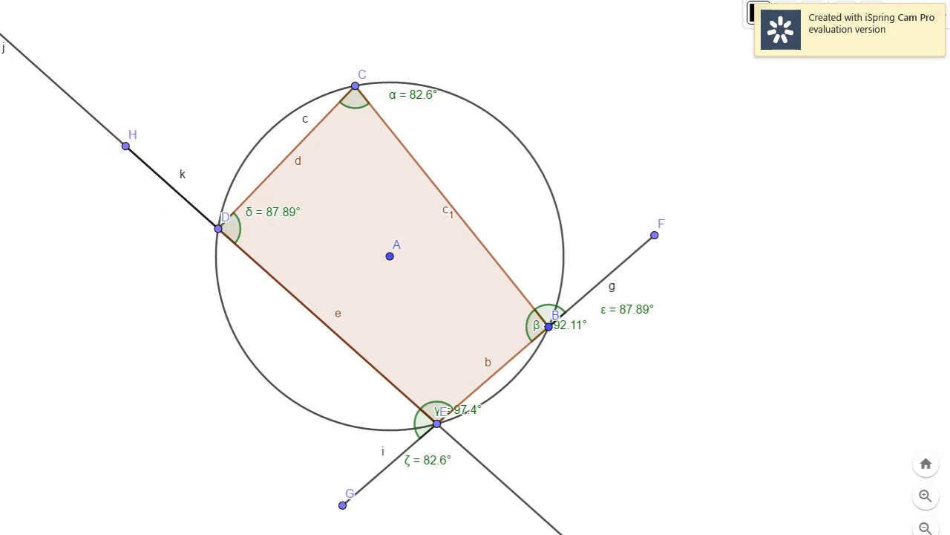
right_click(94, 118)
left_click(159, 203)
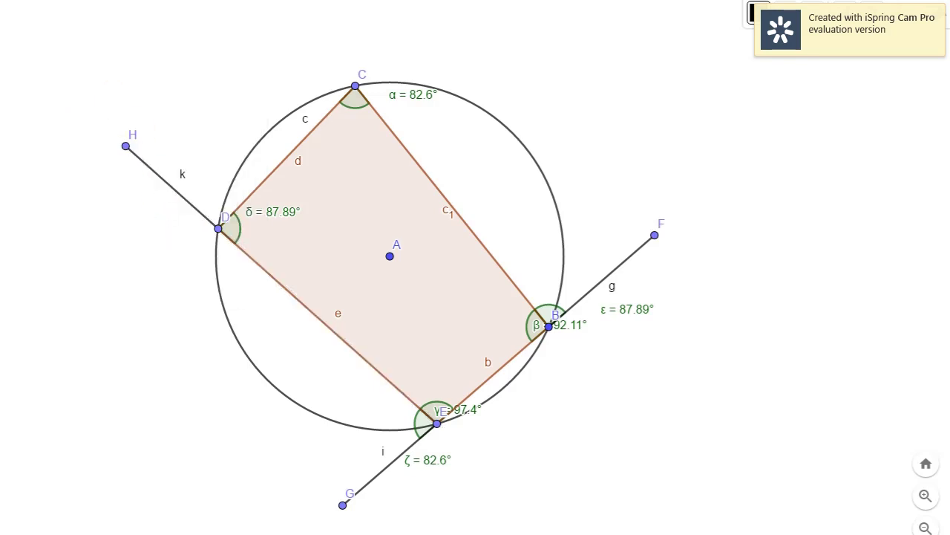
Measure the exterior angle at D between side CD and segment DH, and move its label above the vertex
left_click(32, 11)
left_click(32, 20)
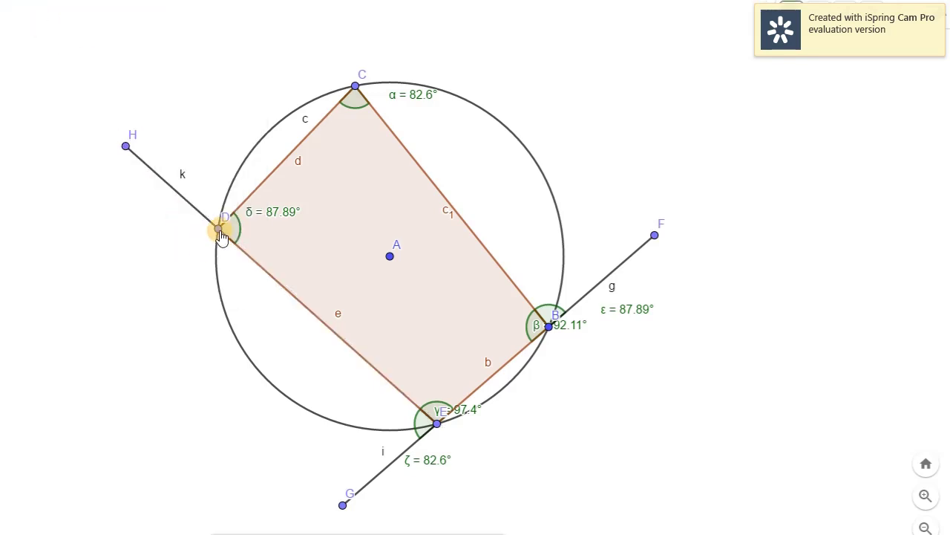
left_click(249, 192)
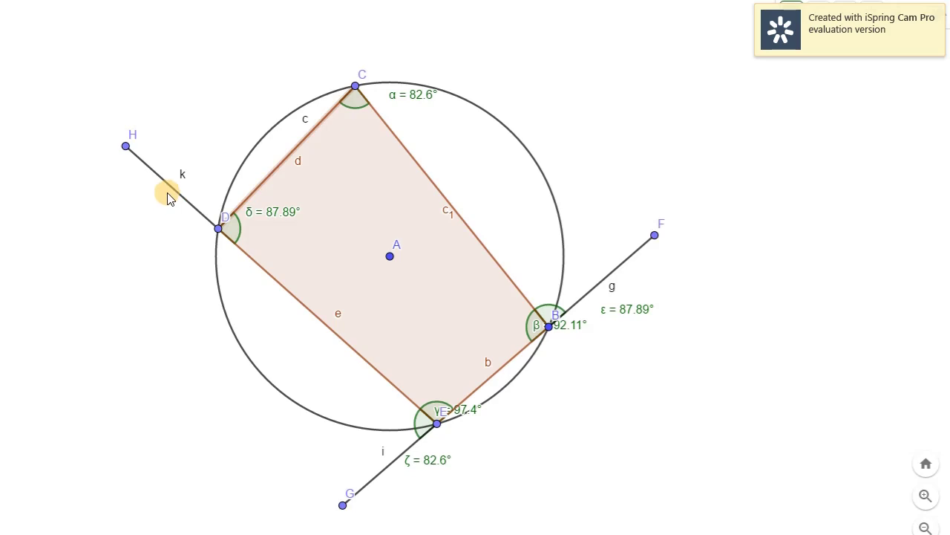
left_click(179, 199)
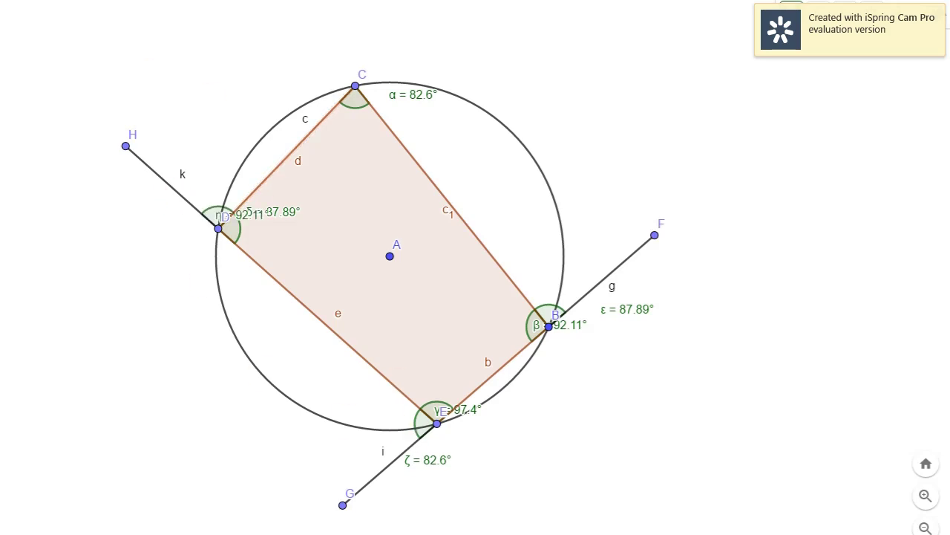
left_click_drag(244, 213, 199, 147)
left_click(548, 335)
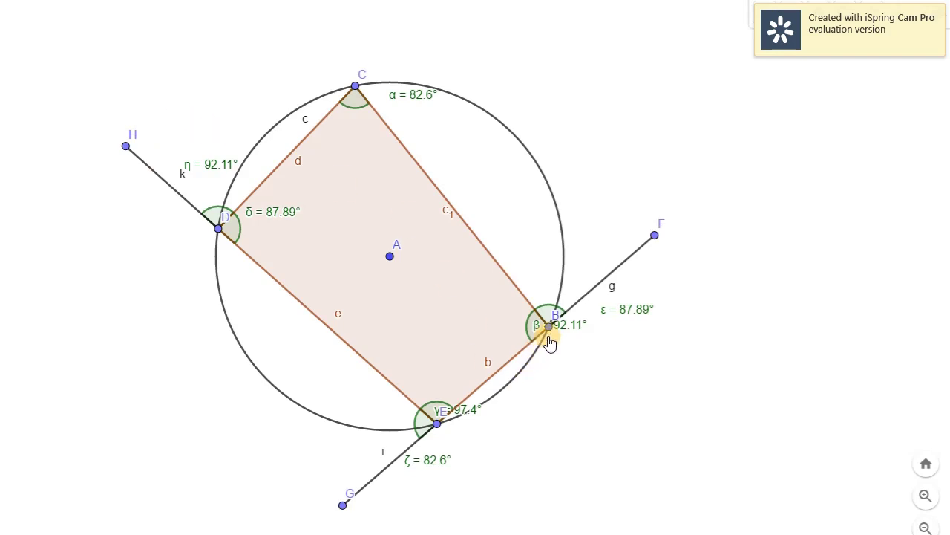
Move the β label into the quadrilateral beside vertex B and the η label closer to vertex D
left_click(539, 329)
left_click_drag(550, 335, 473, 335)
left_click(273, 224)
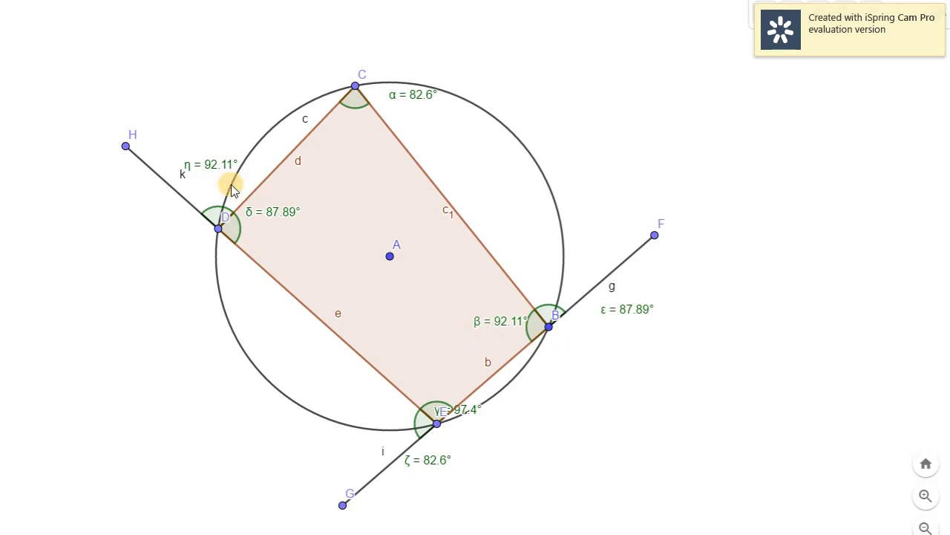
left_click_drag(220, 170, 227, 192)
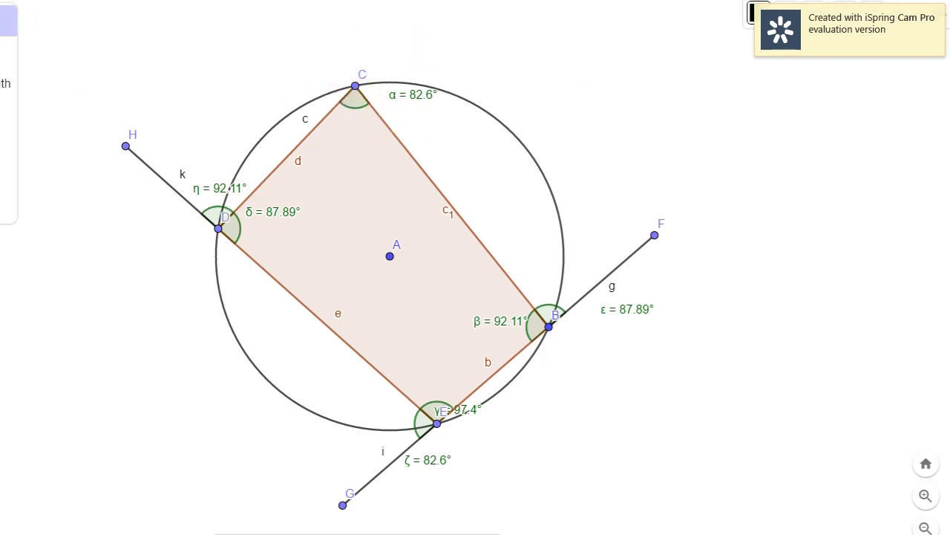
Draw a line through vertices D and C
left_click(4, 20)
left_click(219, 227)
left_click(356, 87)
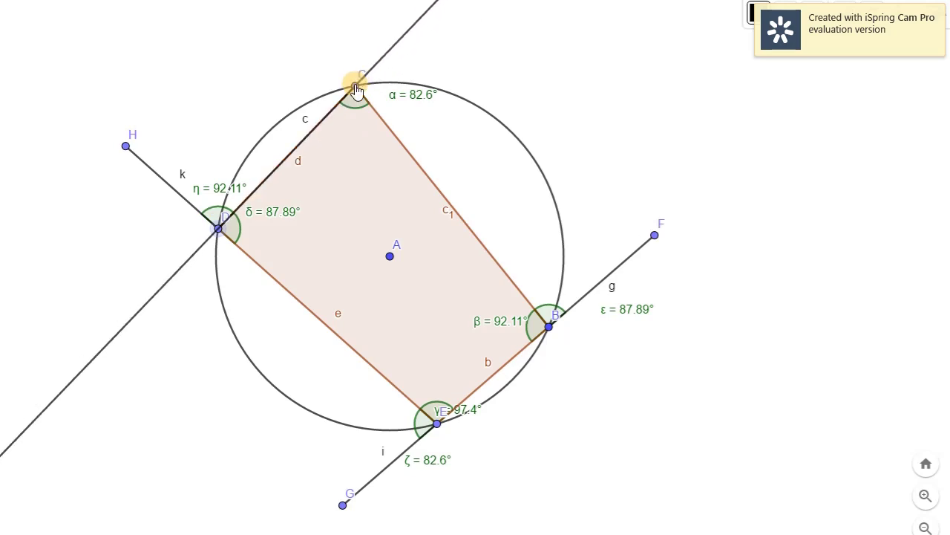
left_click(170, 186)
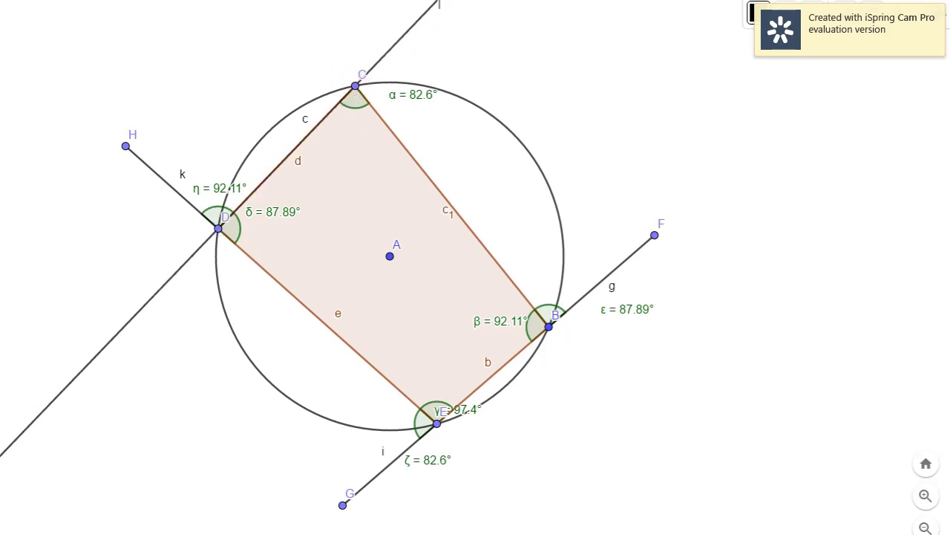
left_click(4, 20)
left_click(413, 26)
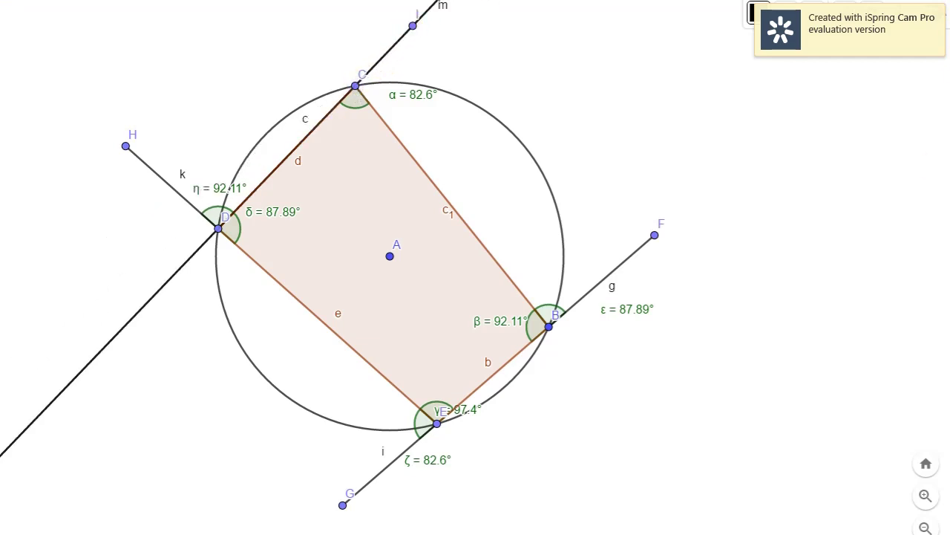
key("ctrl+z")
Extend side DC past C with a segment from C to a new point on the line through D and C, and hide that line
left_click(4, 50)
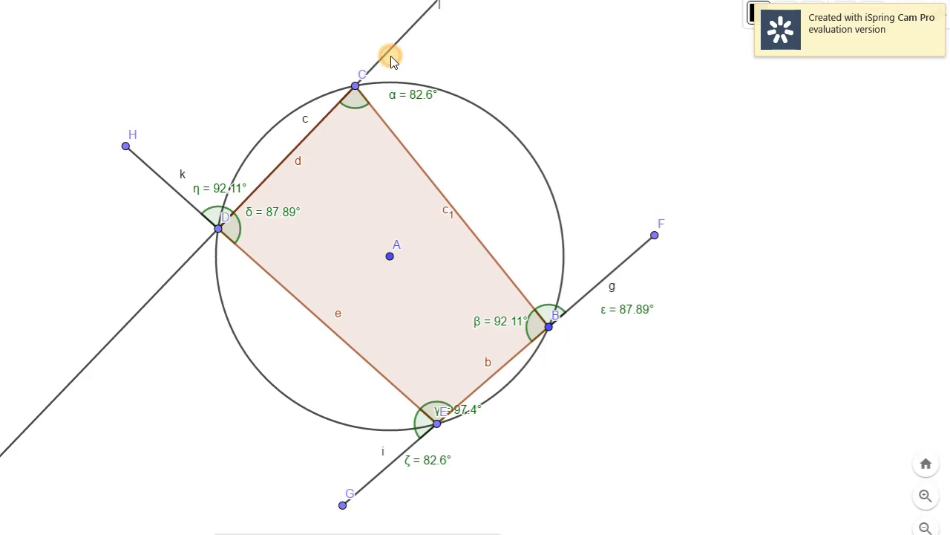
left_click(419, 24)
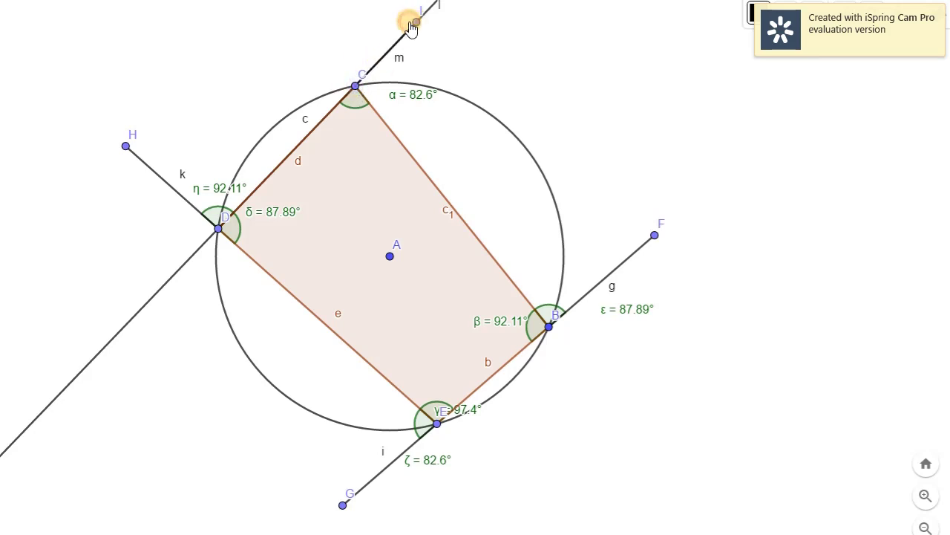
right_click(125, 322)
left_click(202, 407)
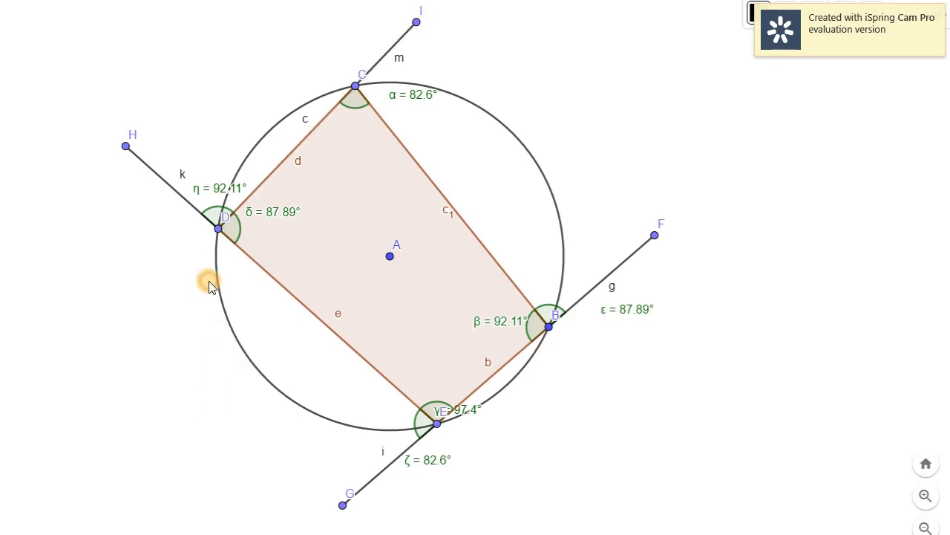
Measure the exterior angle at C between side BC and segment CI, and move the θ, α and γ labels into clear space
left_click(22, 2)
left_click(62, 13)
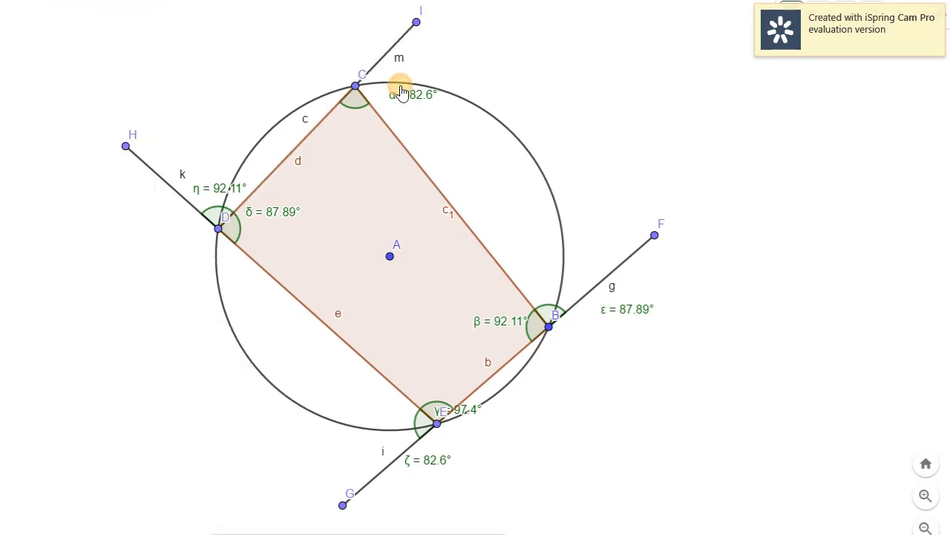
left_click(382, 120)
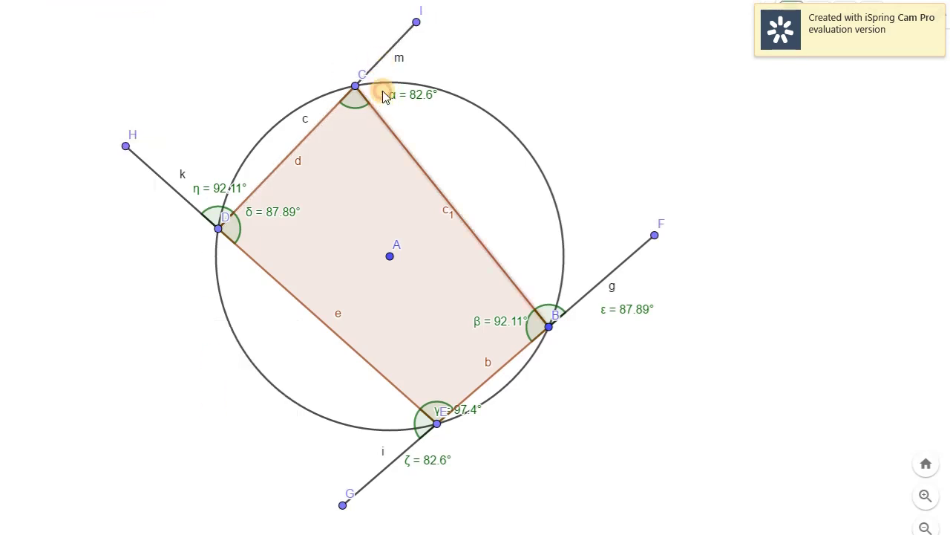
left_click(379, 61)
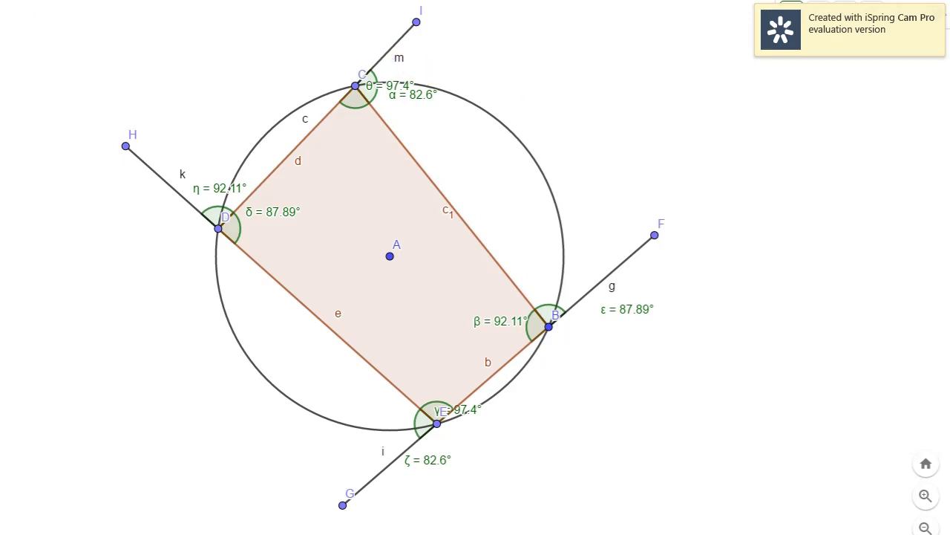
left_click_drag(402, 88, 360, 129)
left_click_drag(467, 411, 449, 386)
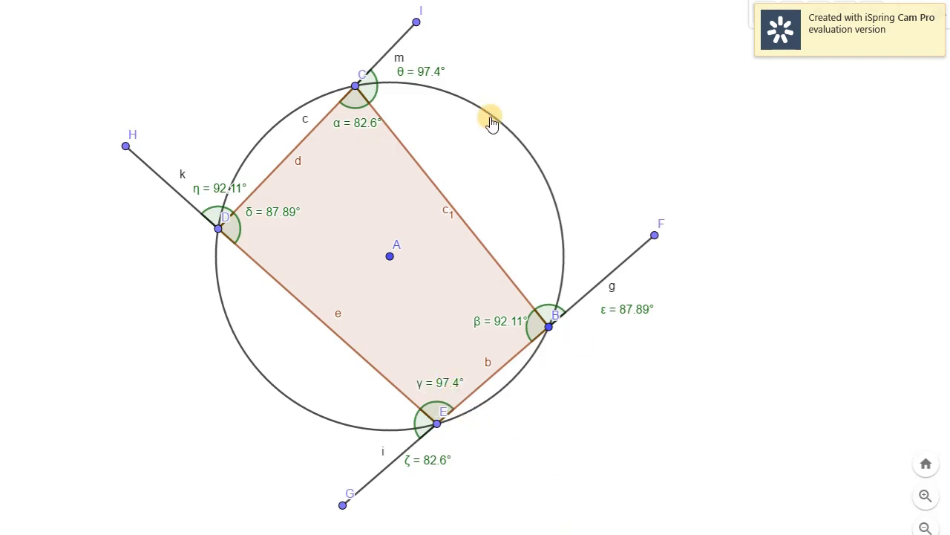
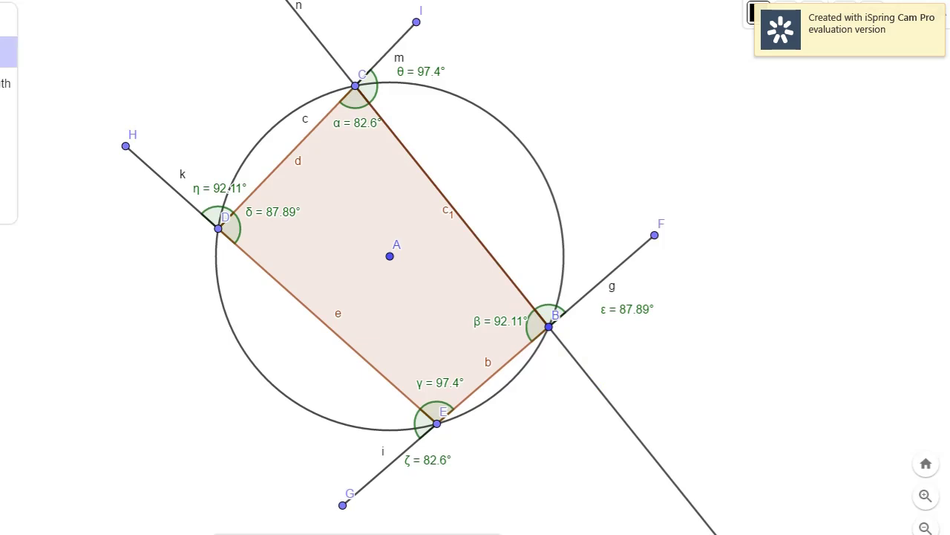
Extend side CB past B with a segment to a new point on the line through C and B, and hide that line
left_click(549, 326)
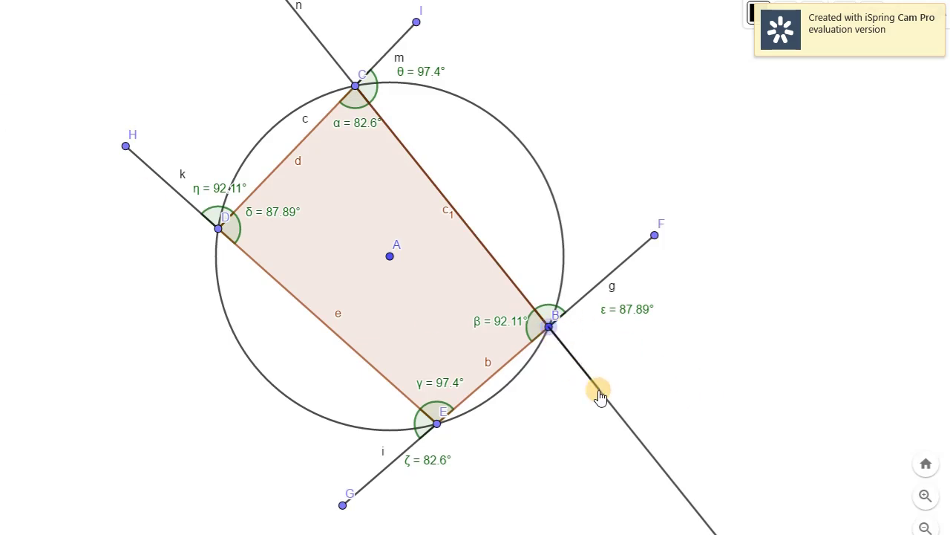
left_click(600, 389)
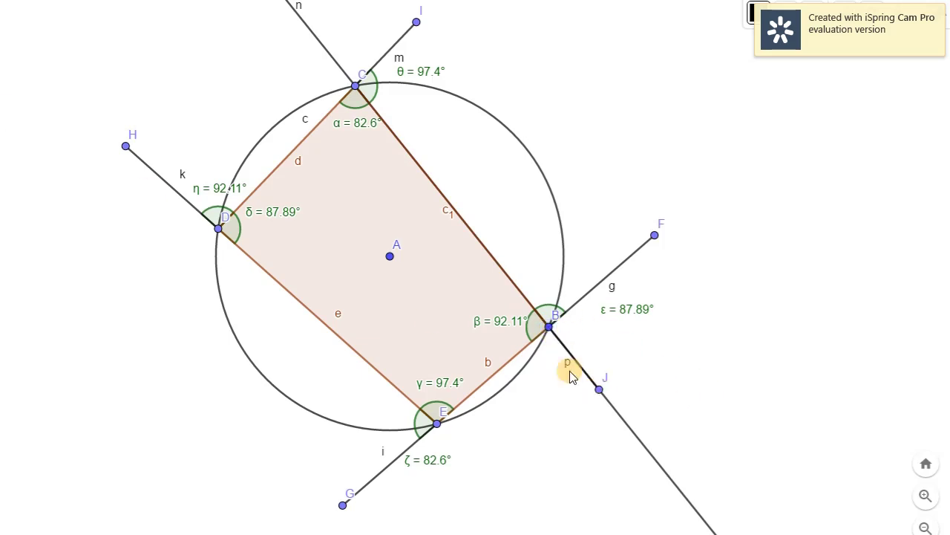
right_click(323, 45)
left_click(381, 129)
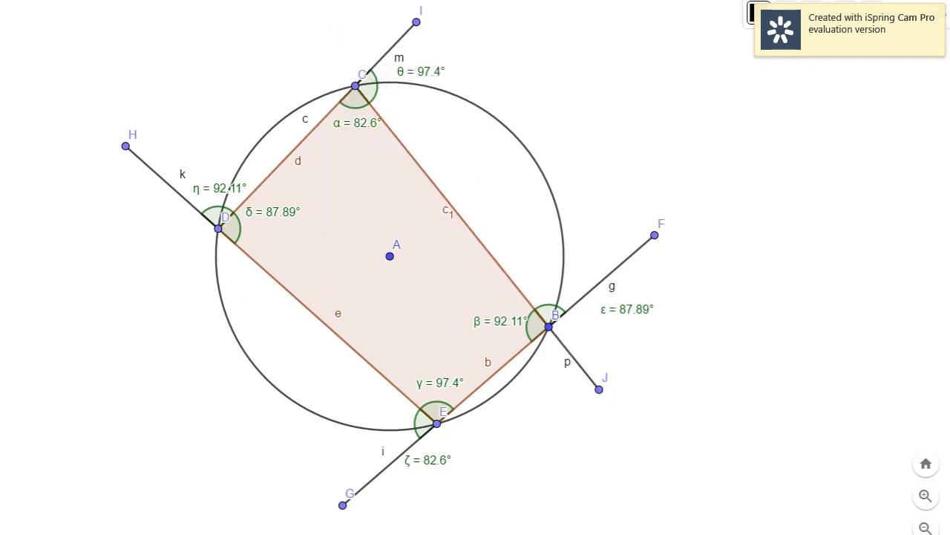
Measure the non-reflex exterior angle at B between side BE and segment BJ
left_click(31, 3)
left_click(31, 15)
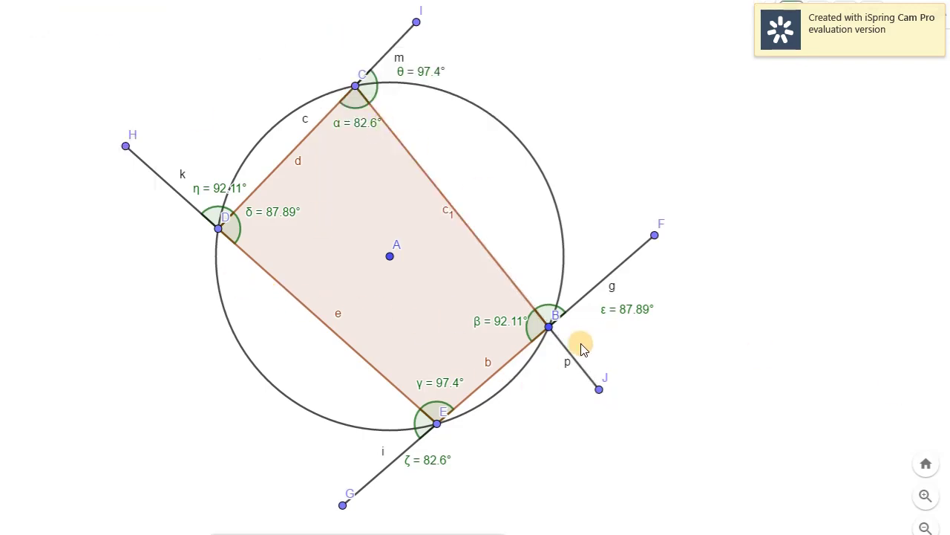
left_click(570, 357)
left_click(520, 353)
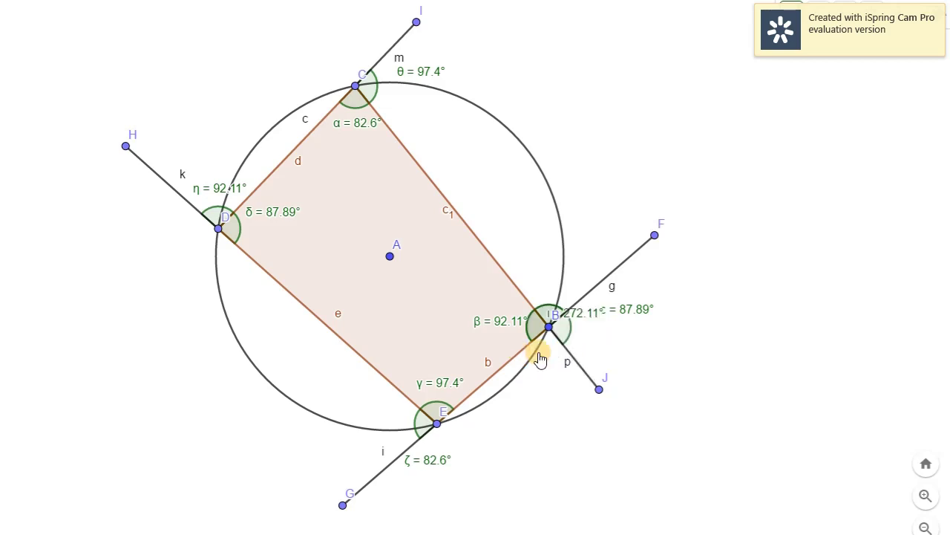
left_click(772, 64)
left_click(524, 350)
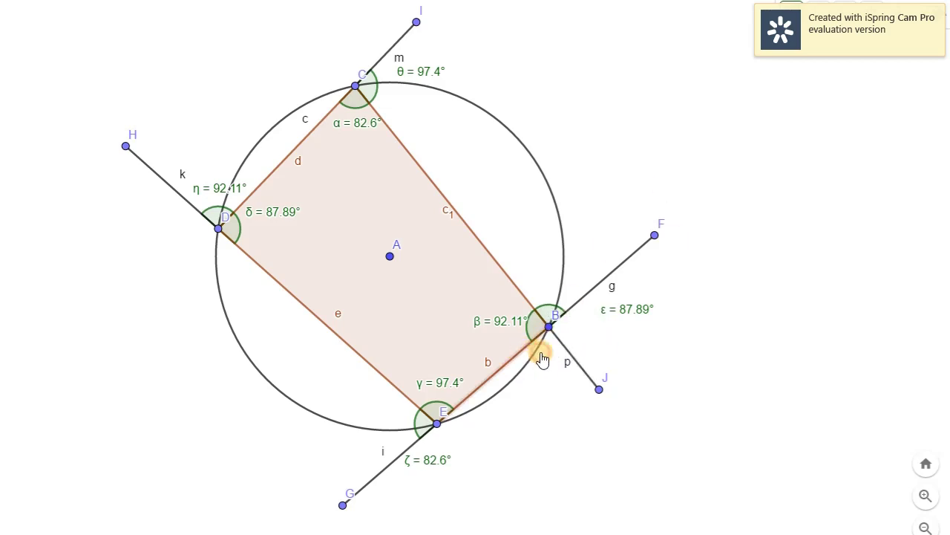
left_click(570, 356)
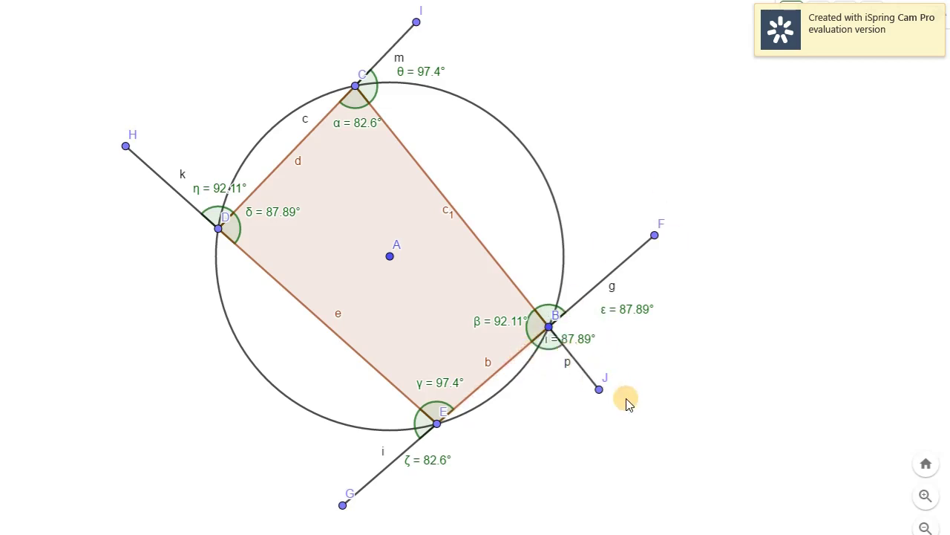
Move the ε label above vertex B and the new exterior angle's label below it
left_click(634, 318)
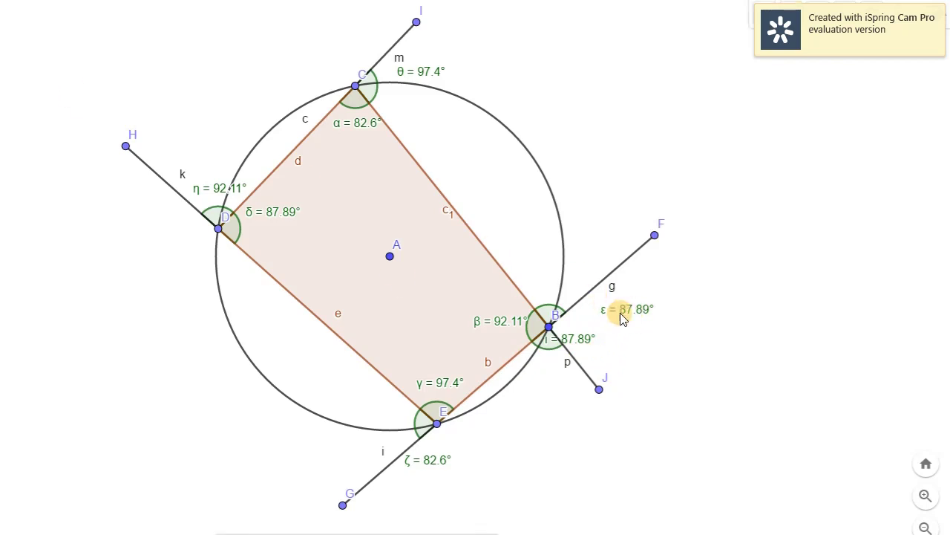
left_click_drag(620, 313, 564, 285)
left_click_drag(578, 348, 553, 378)
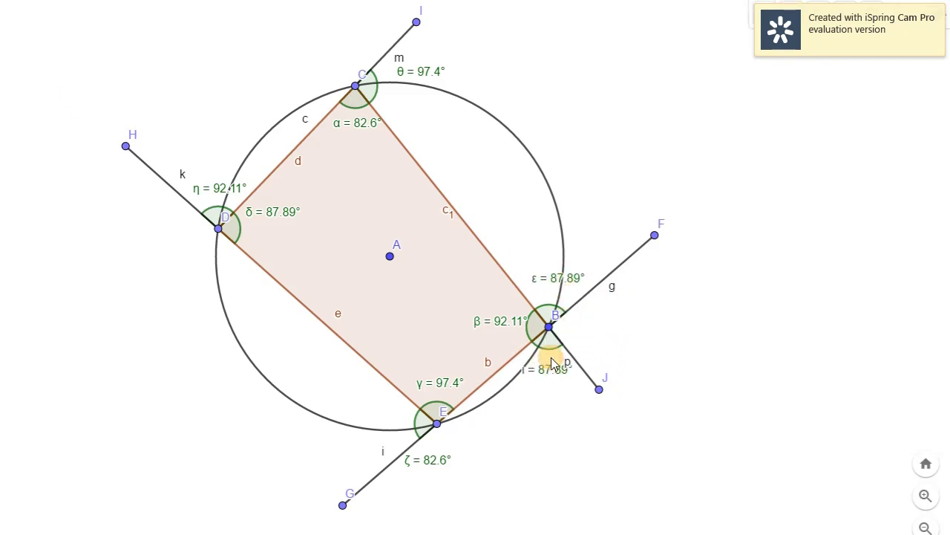
left_click(555, 282)
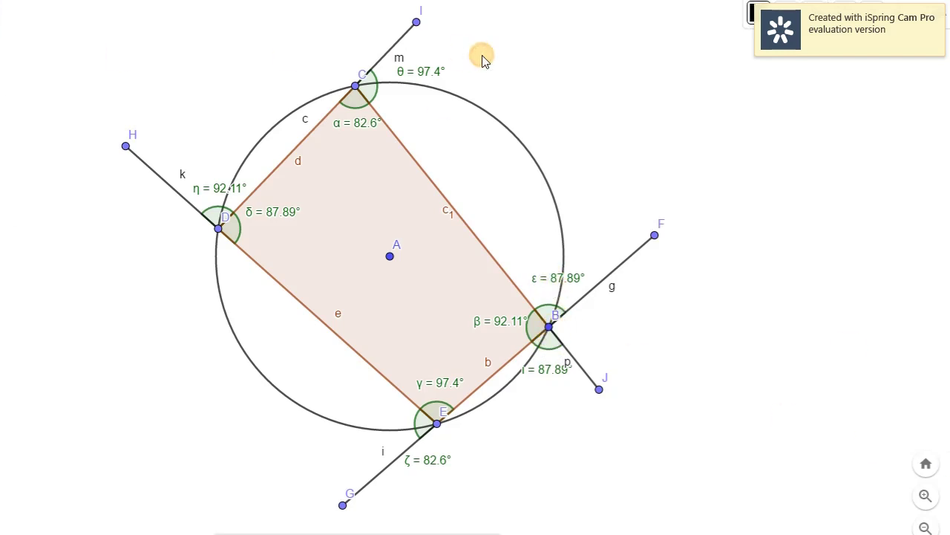
Draw two lines that cross each other in the empty area to the upper right of the circle
left_click(642, 104)
left_click(732, 203)
left_click(756, 89)
left_click(641, 179)
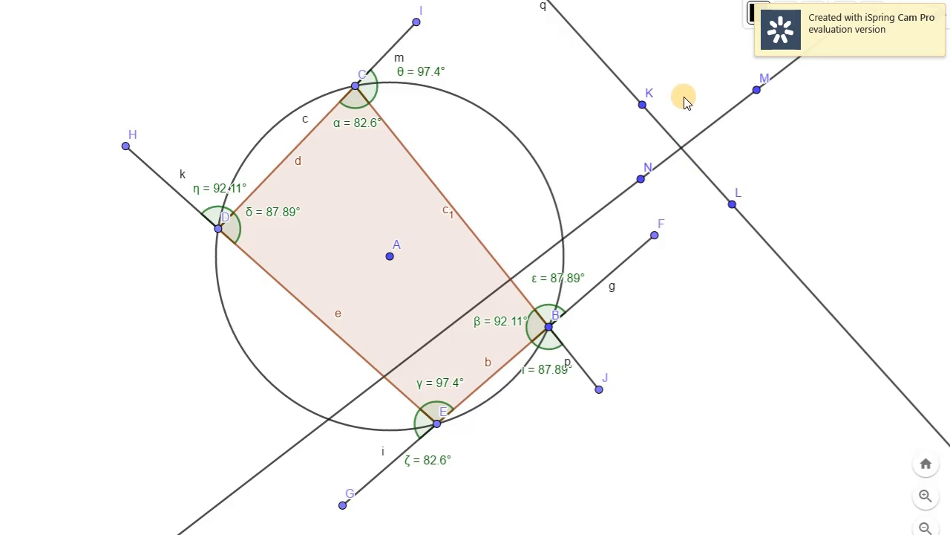
Measure the angle between lines MN and KL at their crossing, on the side below it
left_click(42, 5)
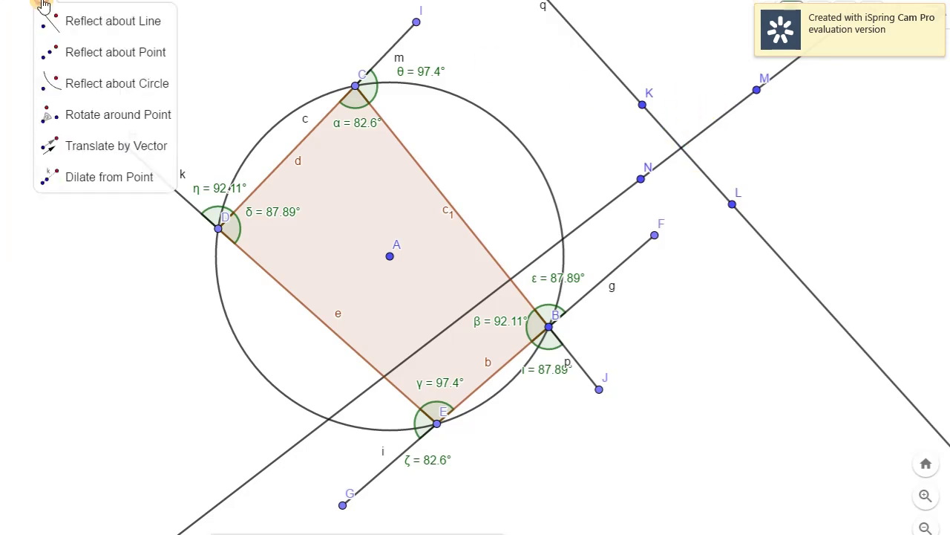
mouse_move(15, 3)
left_click(37, 23)
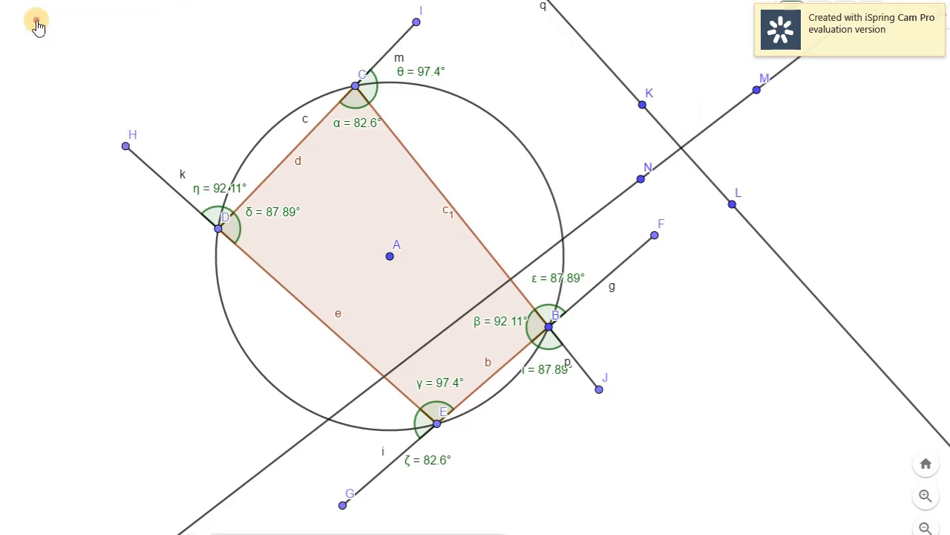
left_click(707, 129)
left_click(660, 125)
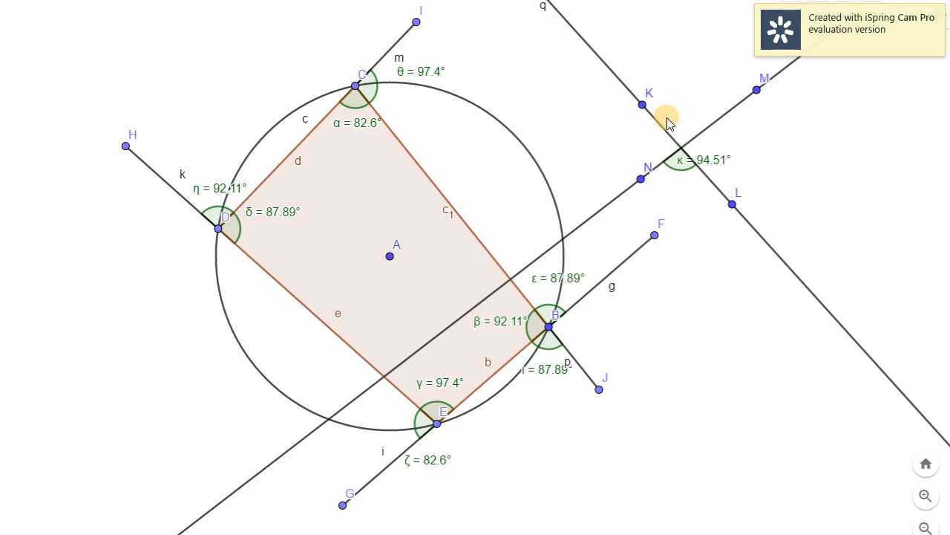
left_click(665, 132)
left_click(709, 128)
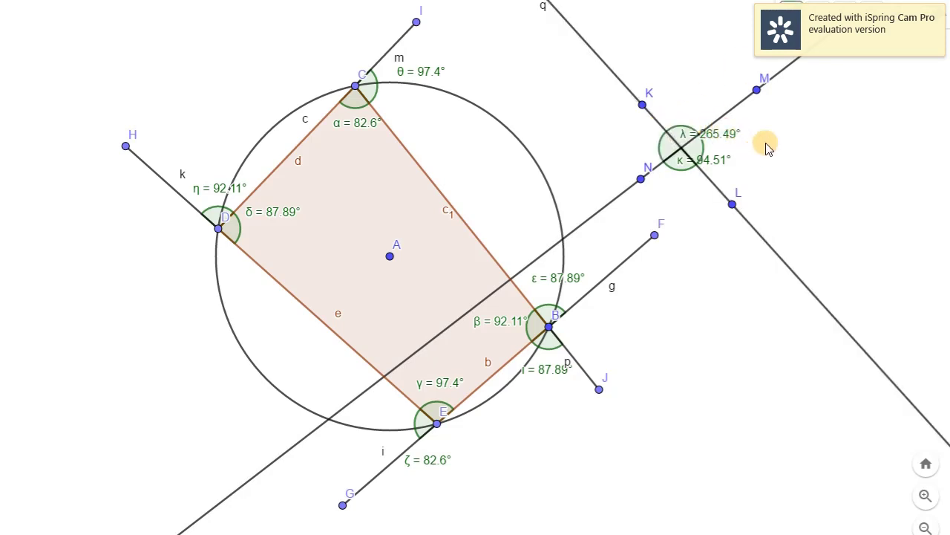
key("ctrl+z")
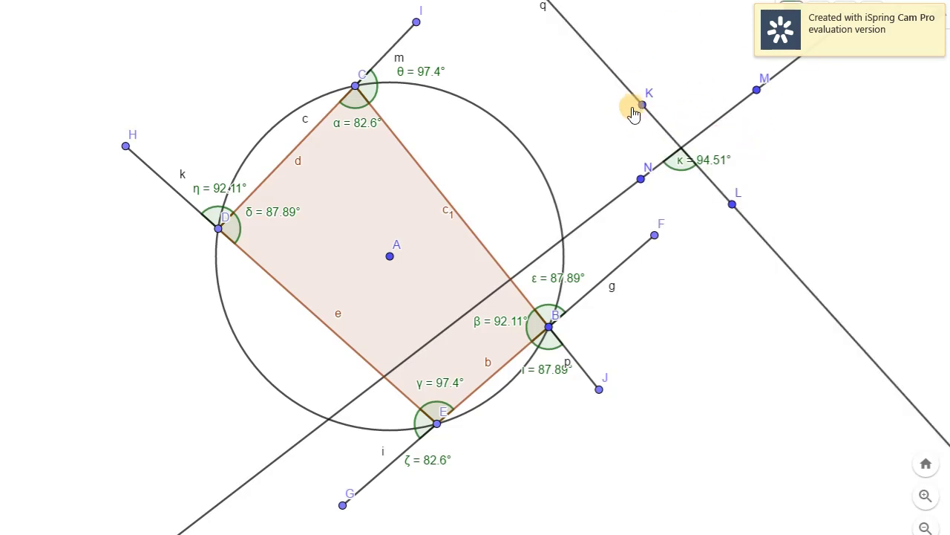
left_click(643, 105)
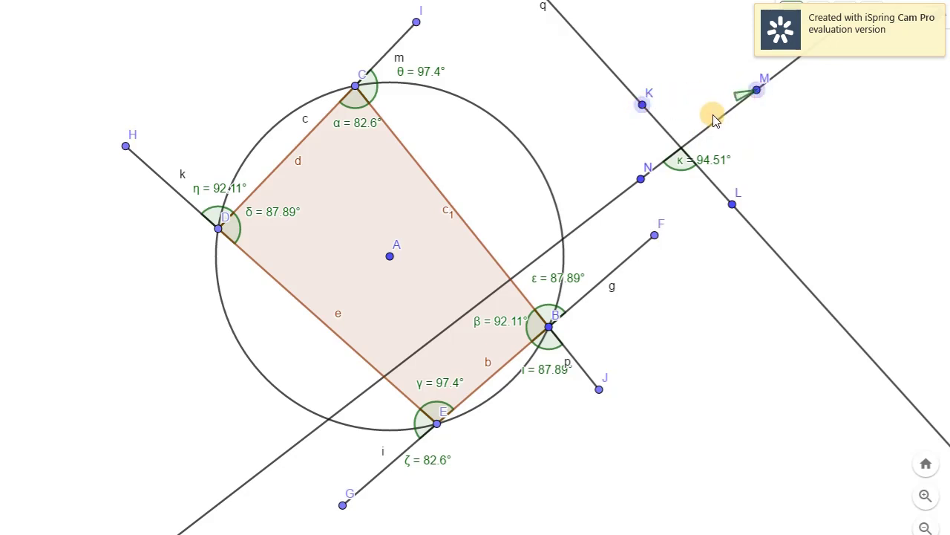
left_click(756, 90)
key("Escape")
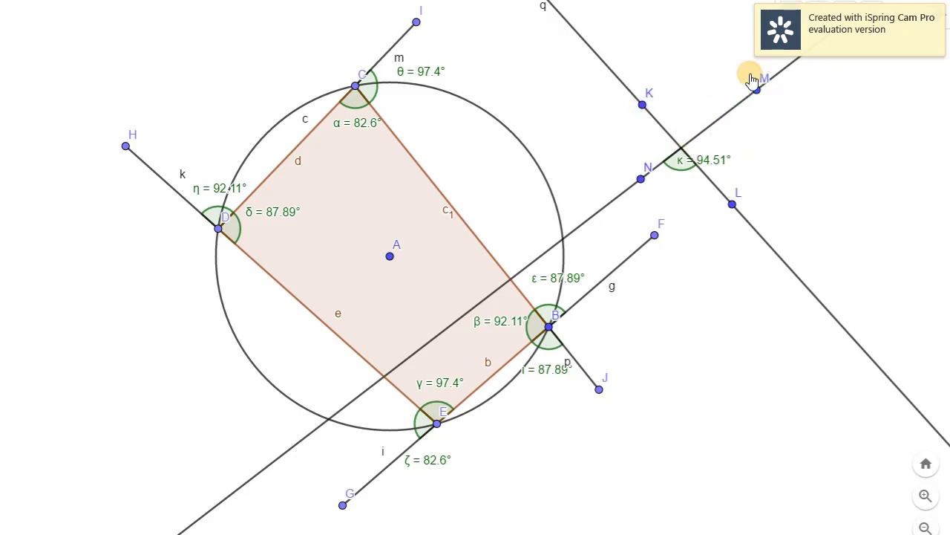
left_click(643, 105)
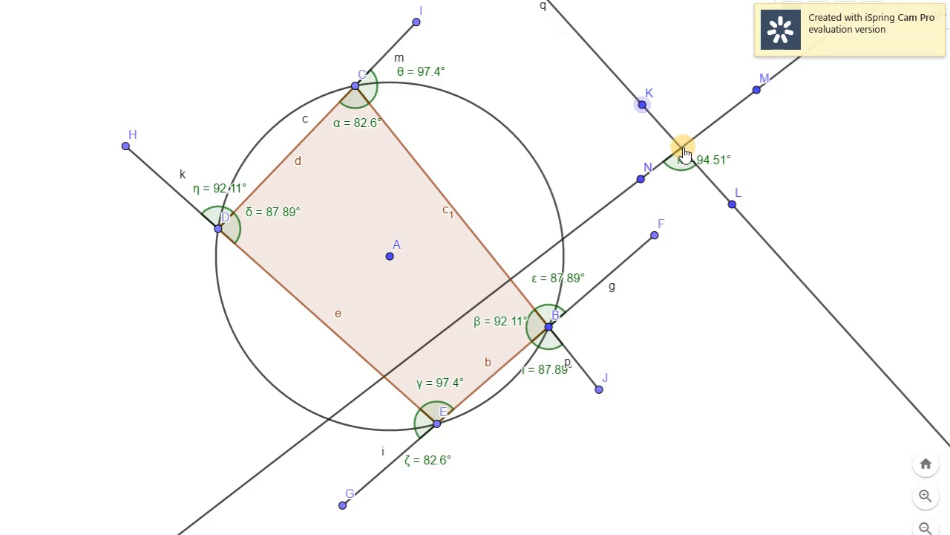
left_click(757, 90)
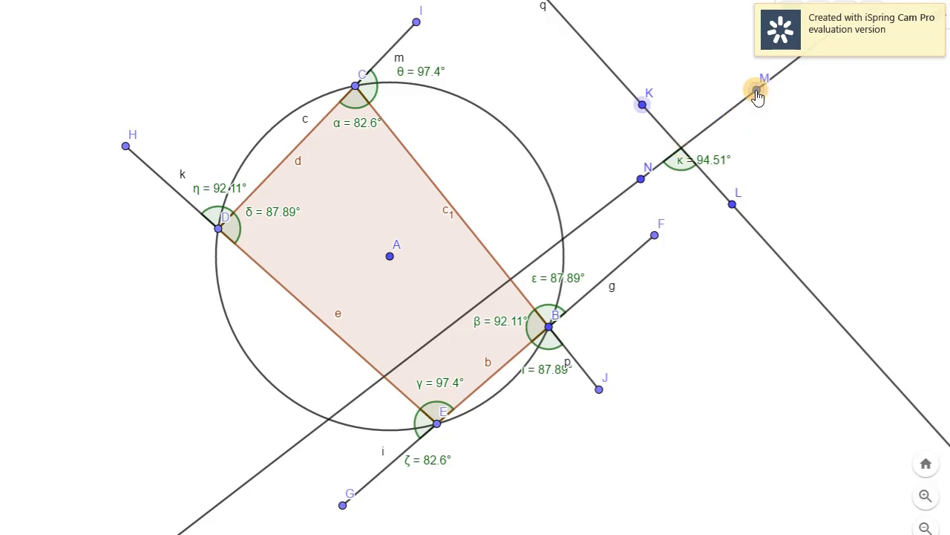
left_click(680, 150)
left_click(756, 90)
key("Escape")
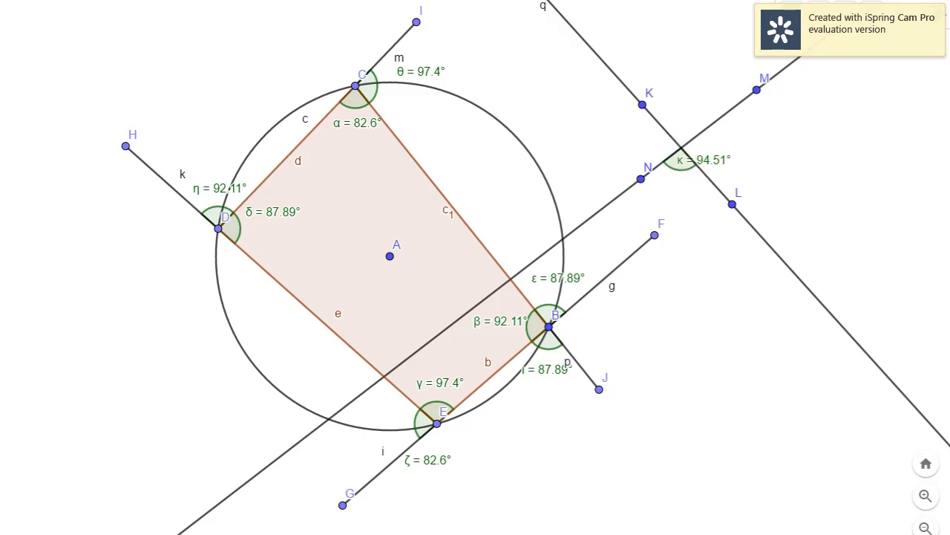
Place a point at the intersection of lines KL and MN
left_click(3, 3)
left_click(680, 151)
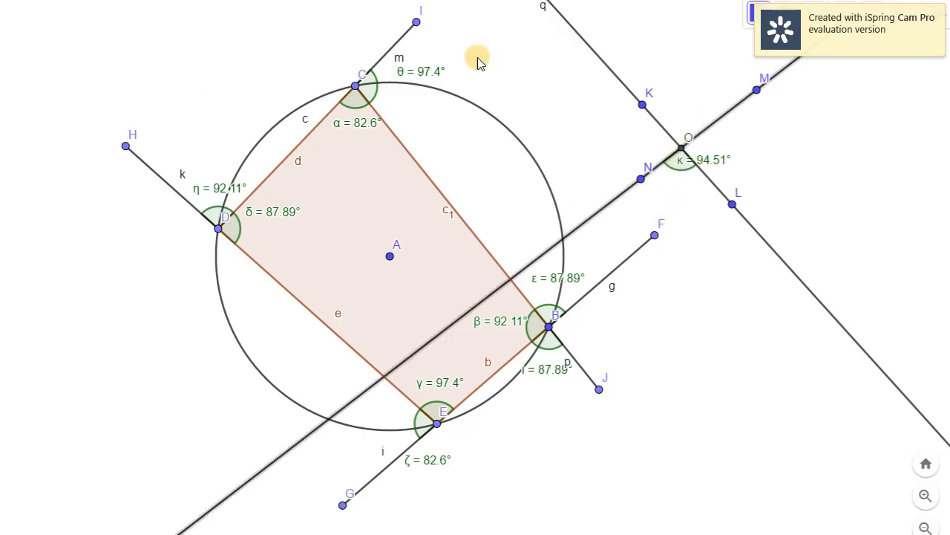
Measure angle MOK on the side above the crossing of lines KL and MN
left_click(22, 3)
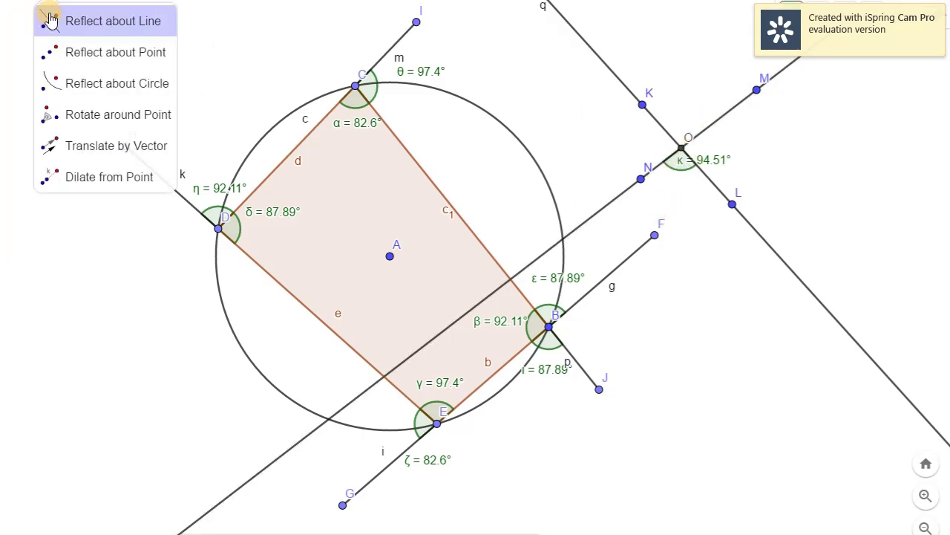
left_click(32, 16)
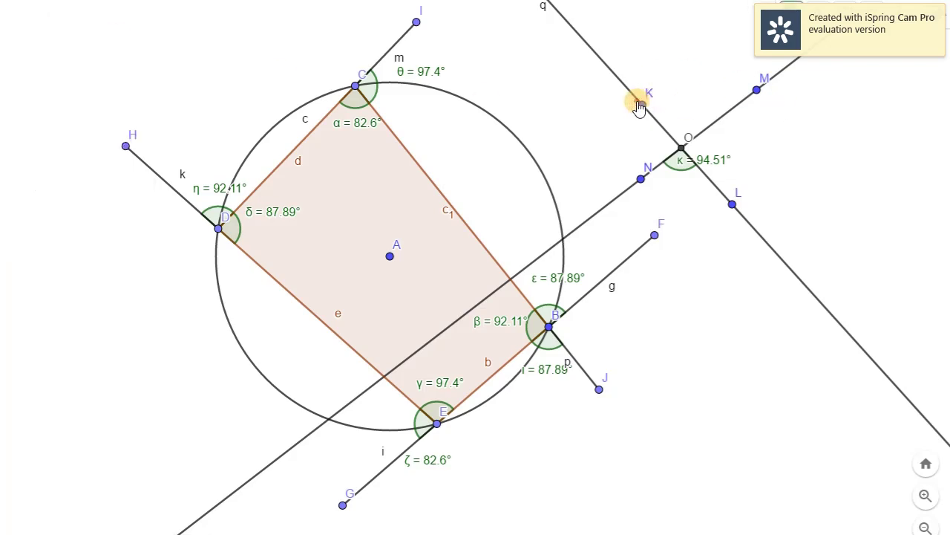
left_click(681, 148)
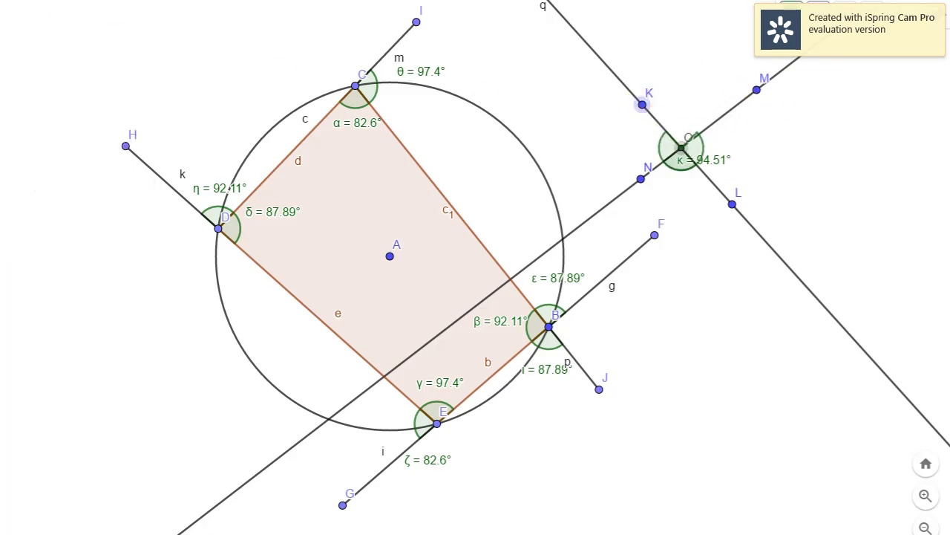
left_click(757, 92)
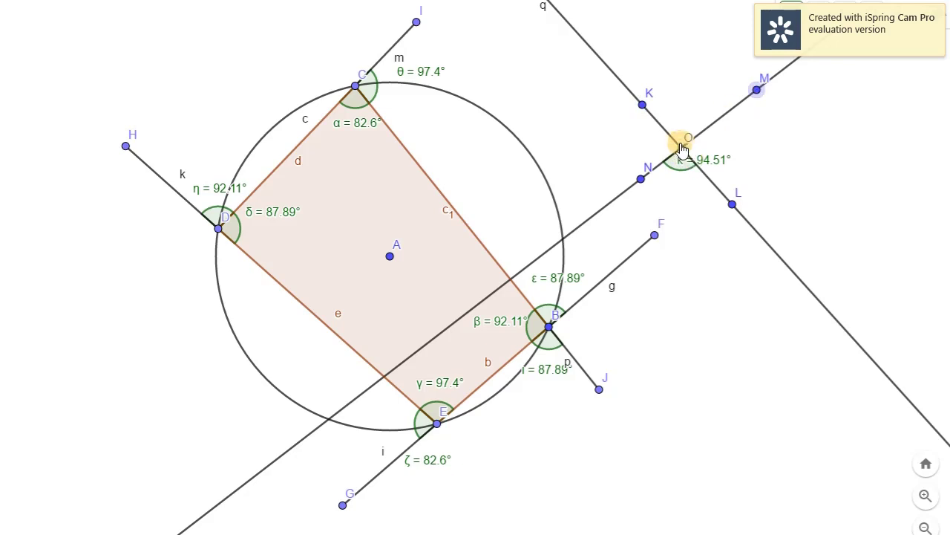
left_click(644, 108)
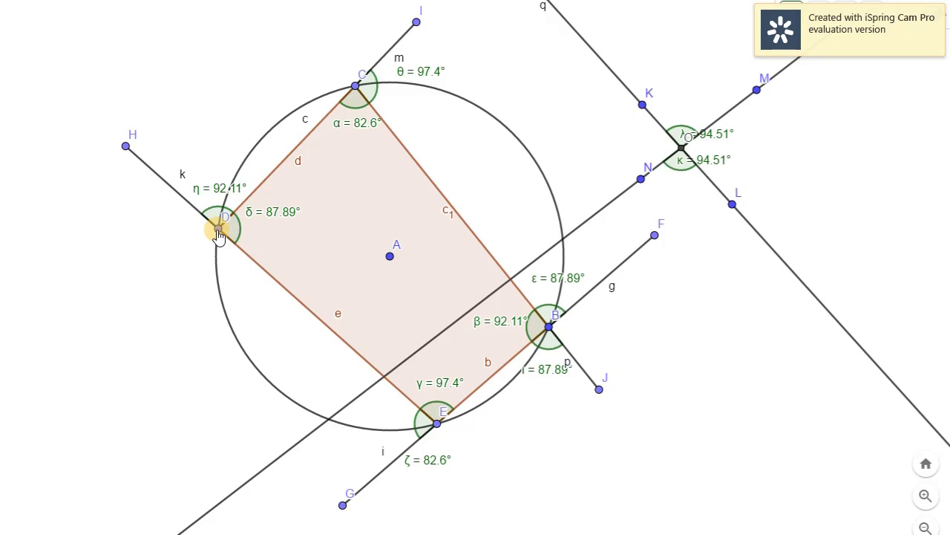
Delete the crossing-lines illustration by removing the defining points K, M, L and N
left_click(292, 160)
left_click(643, 105)
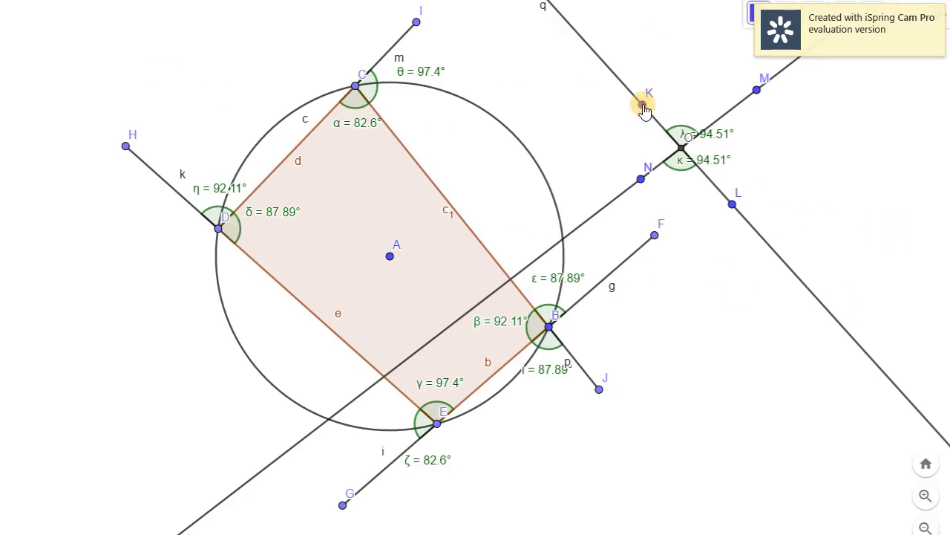
key("Delete")
left_click(757, 91)
key("Delete")
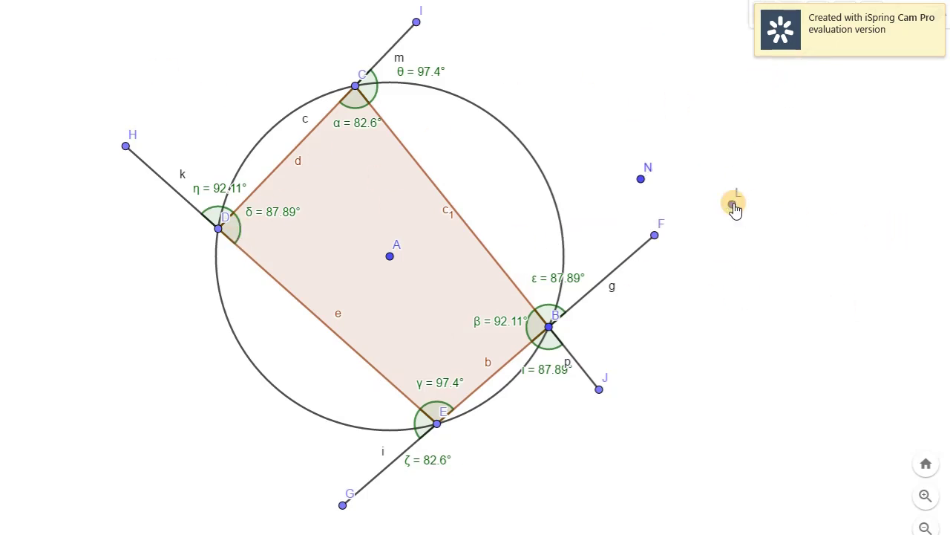
left_click(732, 203)
key("Delete")
left_click(641, 178)
key("Delete")
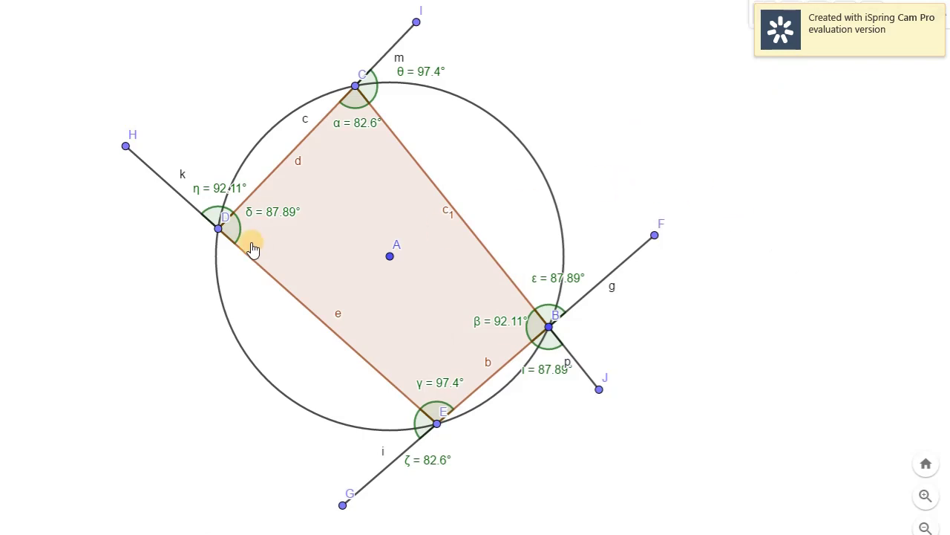